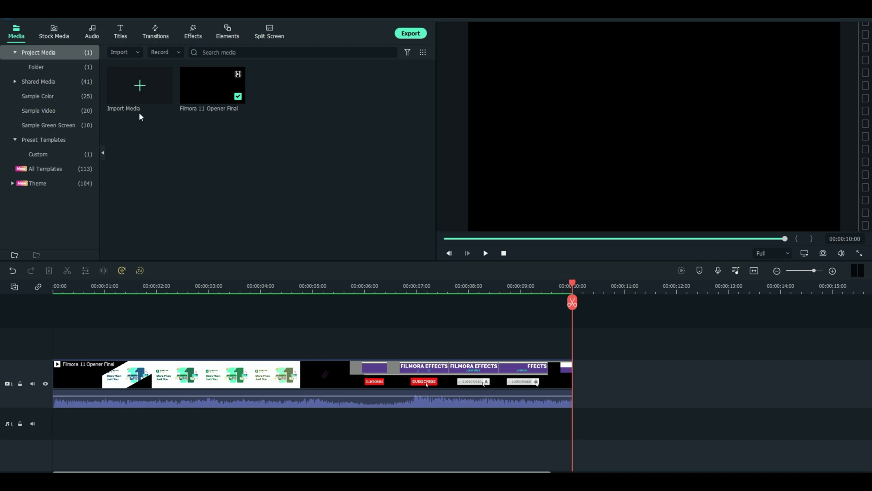
# Place the Default Title from Titles > Favorites on the timeline right after the opener clip
pyautogui.click(121, 32)
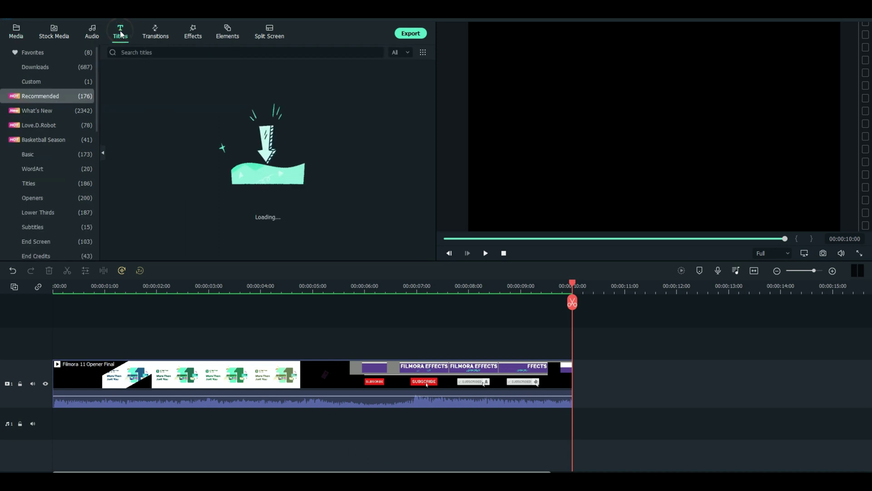
pyautogui.click(40, 51)
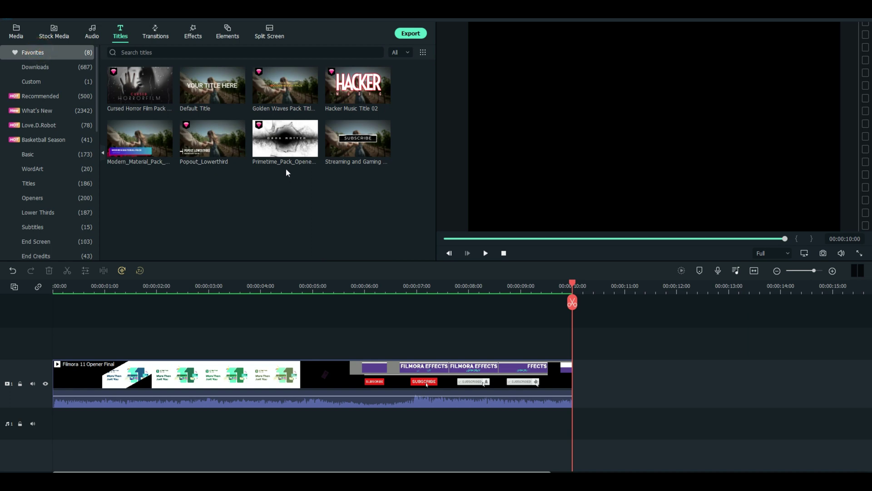
pyautogui.moveTo(206, 86); pyautogui.dragTo(579, 384)
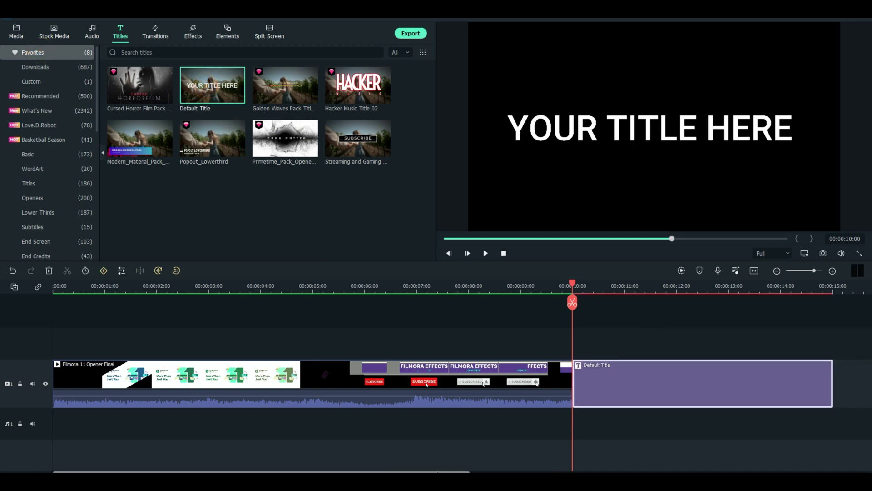
pyautogui.moveTo(278, 471); pyautogui.dragTo(436, 471)
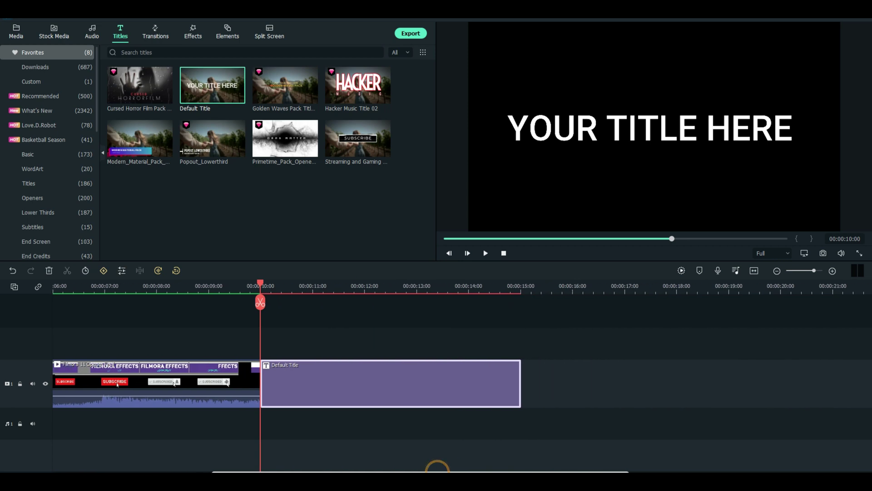
# Open the title's text settings and move the collapsed position controls off the text
pyautogui.doubleClick(383, 383)
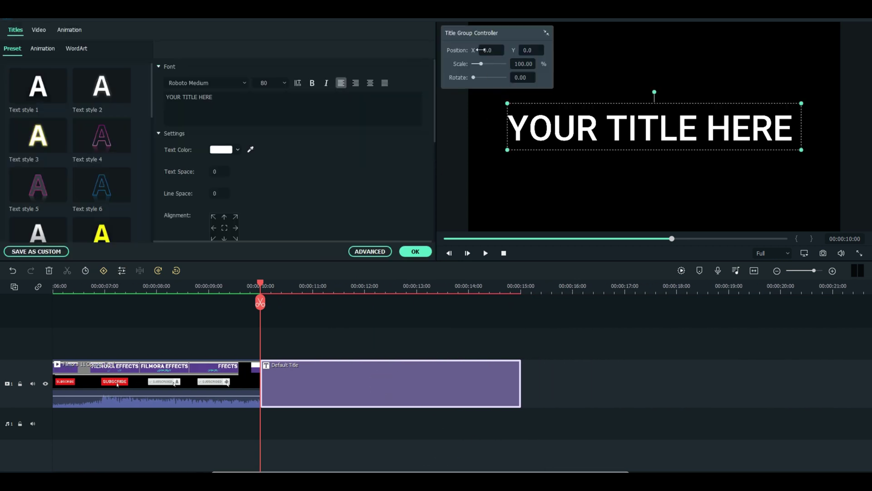
pyautogui.click(547, 35)
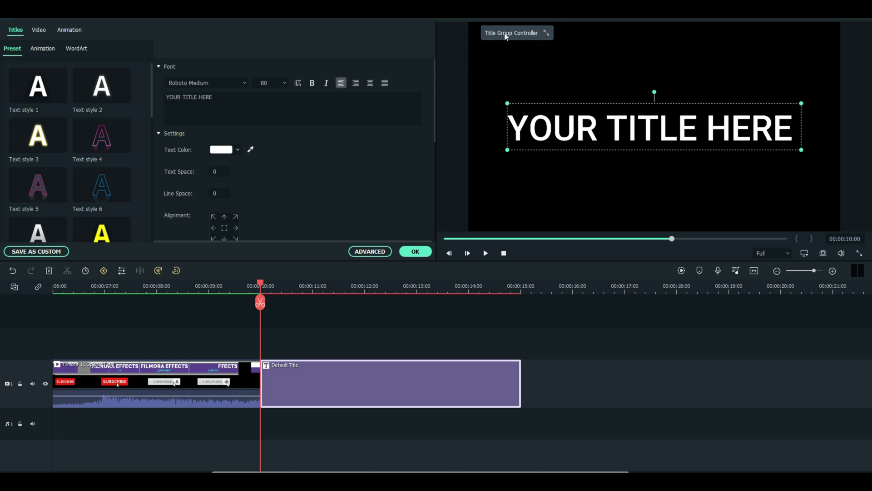
pyautogui.moveTo(504, 33); pyautogui.dragTo(8, 18)
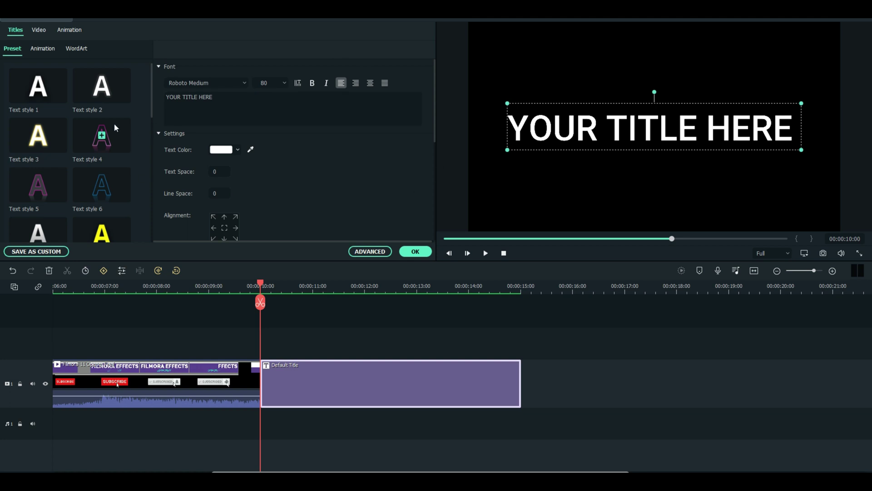
# Apply the gold WordArt style to the title and step the font to Roboto Slab Bold
pyautogui.click(41, 49)
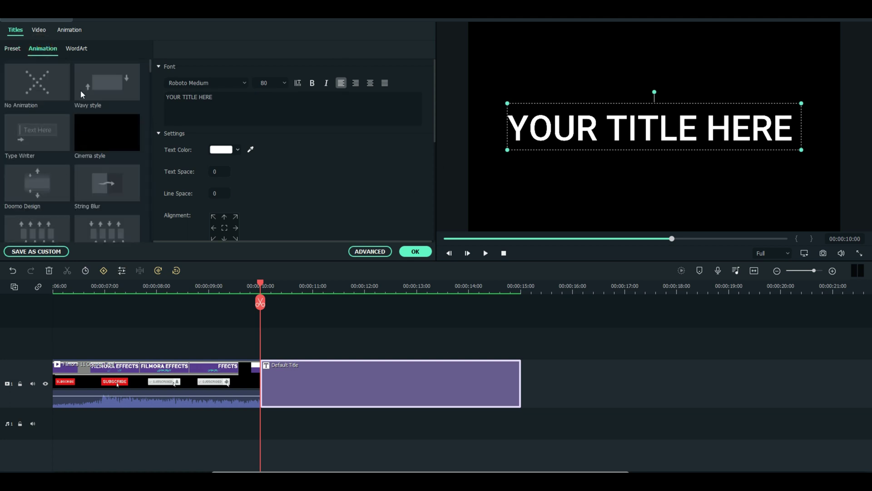
pyautogui.click(82, 50)
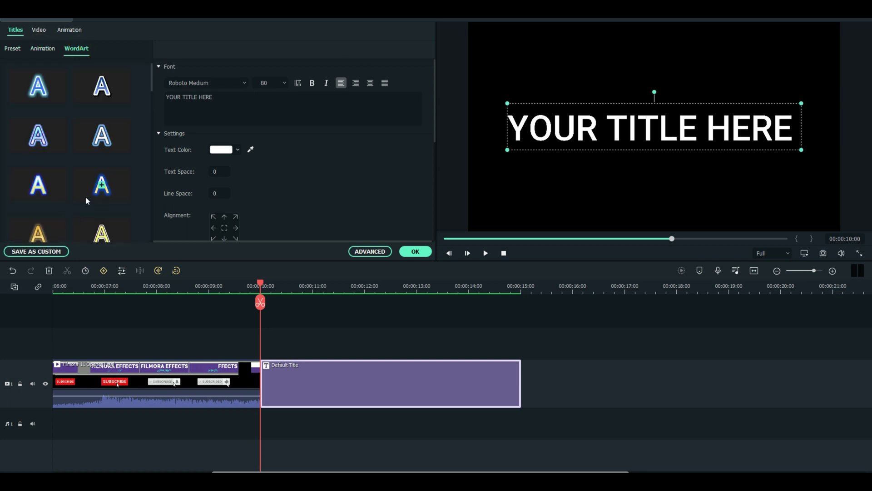
pyautogui.scroll(-10, 77, 194)
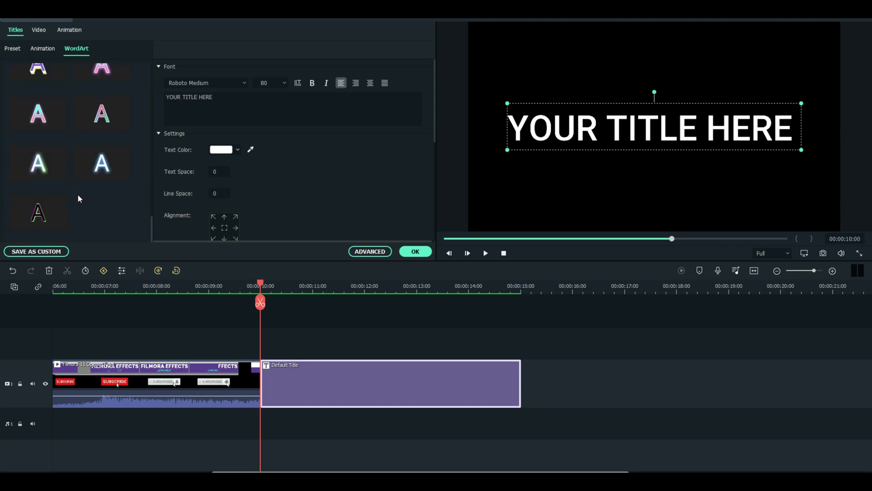
pyautogui.scroll(-2, 78, 194)
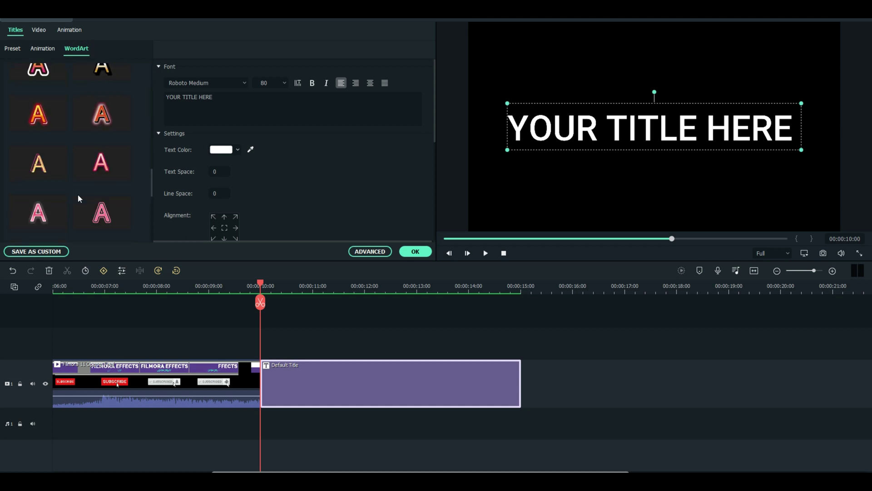
pyautogui.click(101, 216)
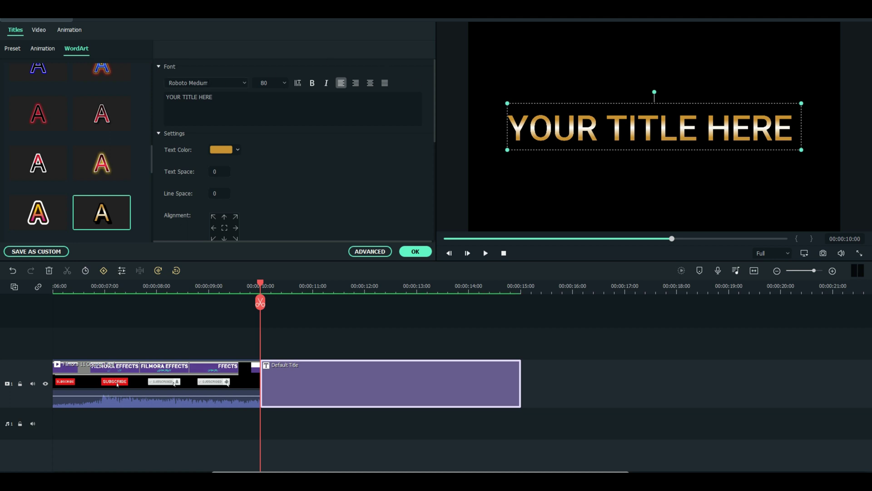
pyautogui.press('Down')
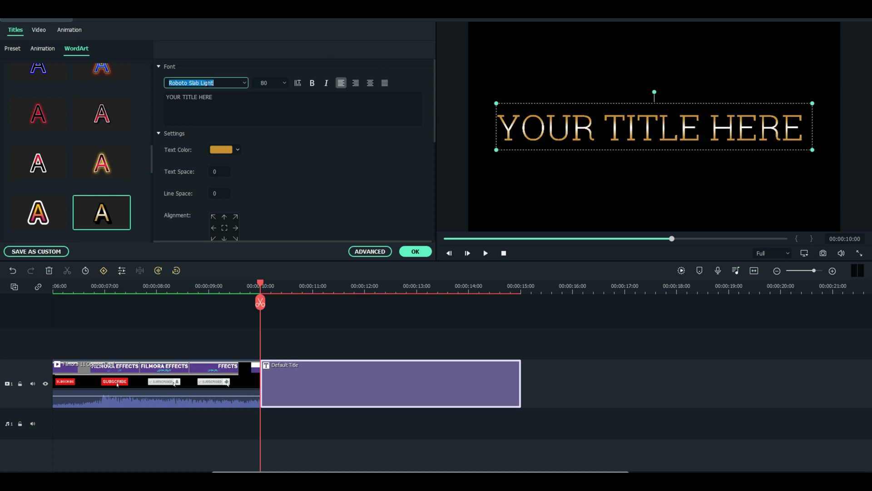
pyautogui.press('Down')
pyautogui.press('Down')
pyautogui.press('Down')
pyautogui.press('Down')
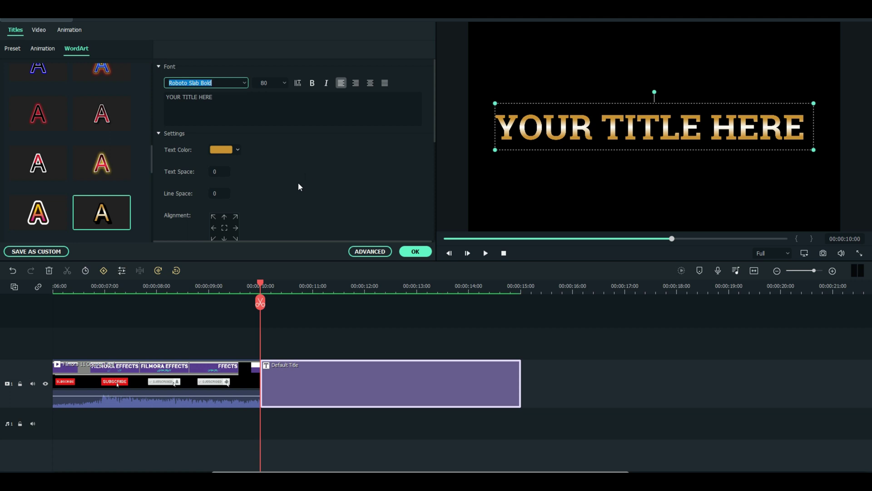
# In Advanced Text Edit, change the text to FILMORA and raise the font size to 150
pyautogui.click(371, 253)
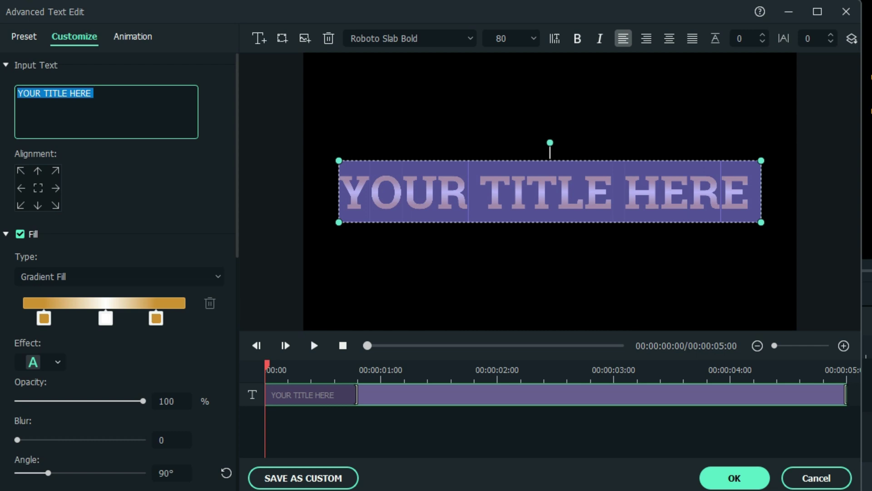
pyautogui.write('FI')
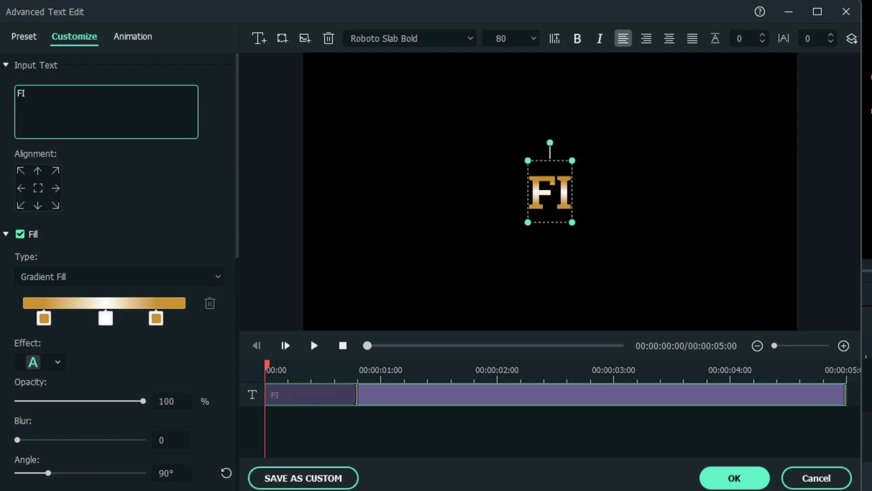
pyautogui.write('LMORA')
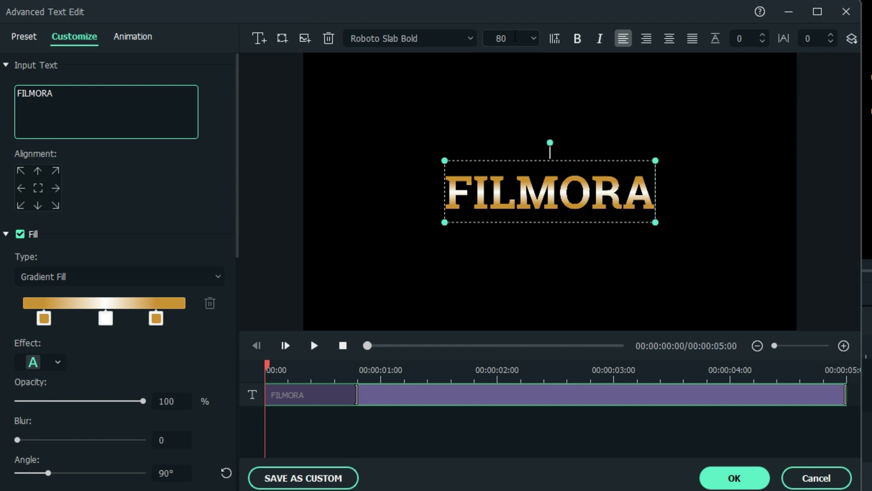
pyautogui.click(515, 36)
pyautogui.scroll(20, 515, 37)
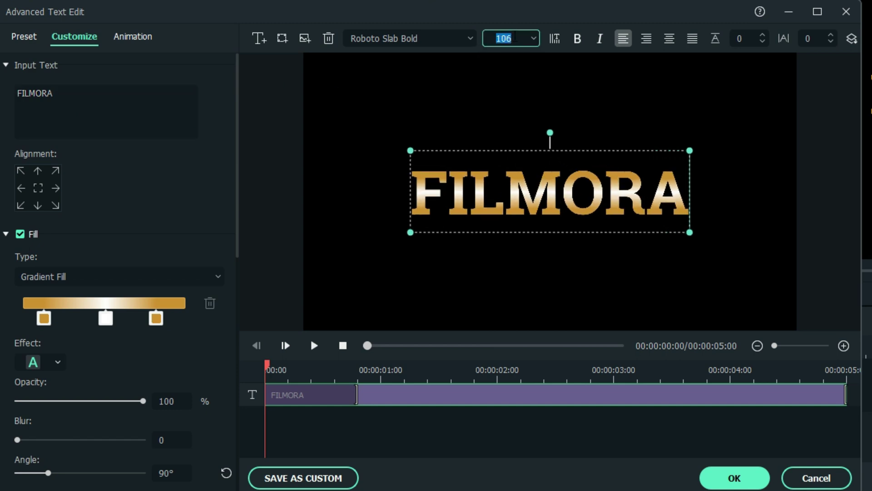
pyautogui.scroll(20, 515, 36)
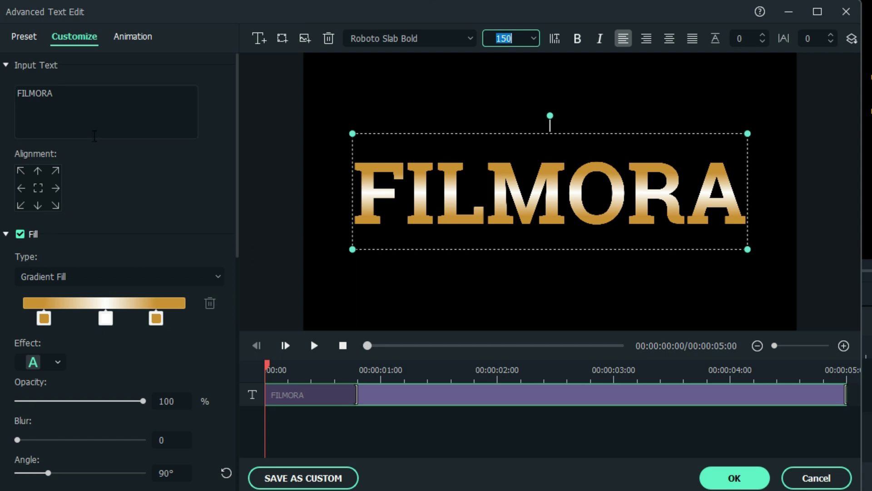
# Try each alignment position, settle on centre, and drag the gradient stops left to narrow the white band
pyautogui.click(19, 170)
pyautogui.click(38, 169)
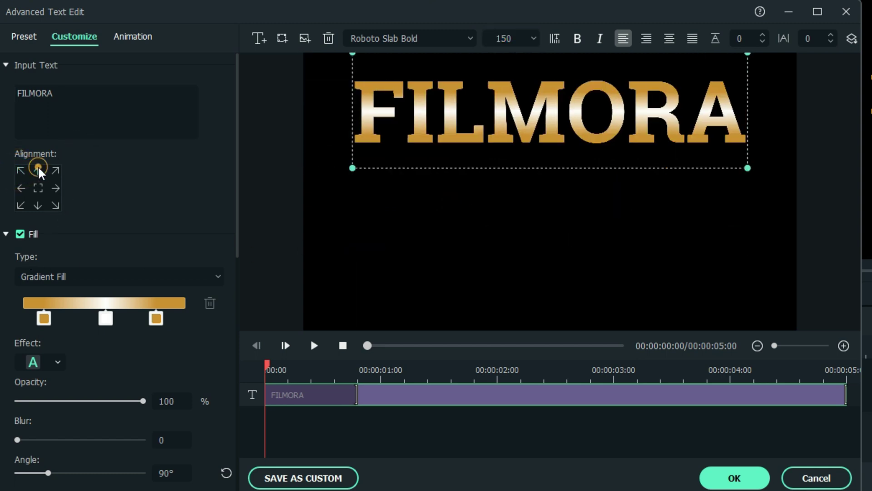
pyautogui.click(55, 171)
pyautogui.click(55, 205)
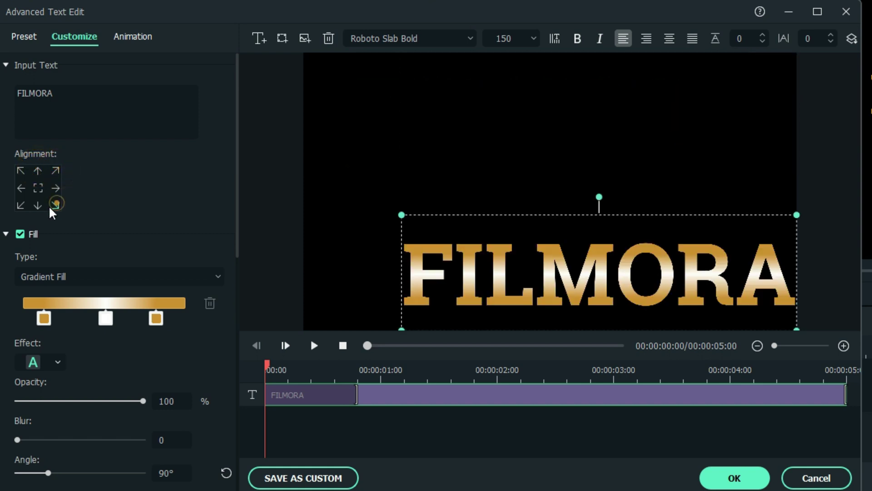
pyautogui.click(37, 205)
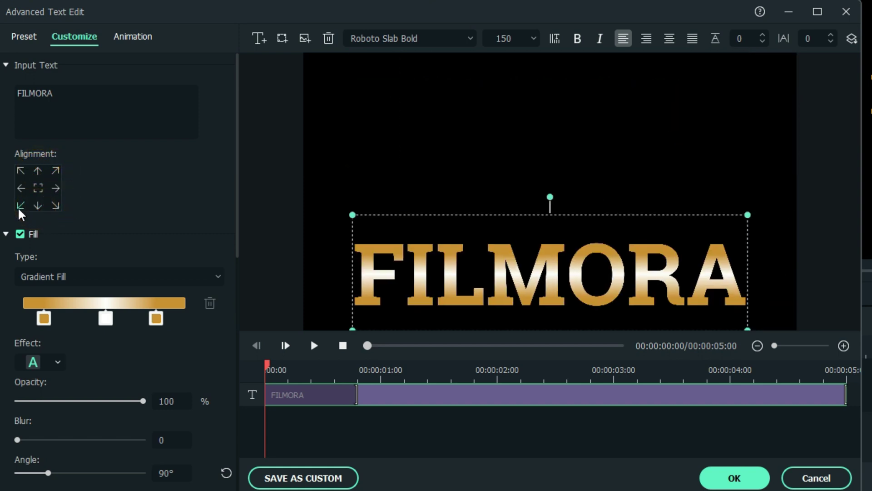
pyautogui.click(19, 207)
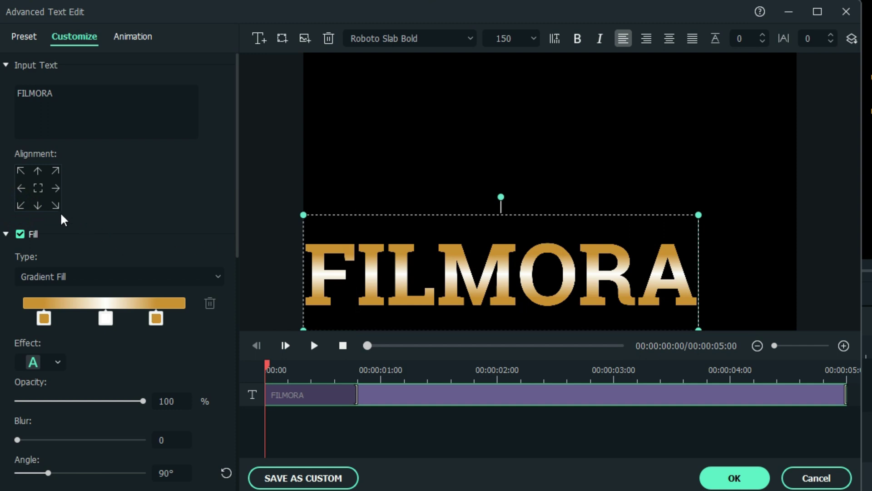
pyautogui.click(38, 187)
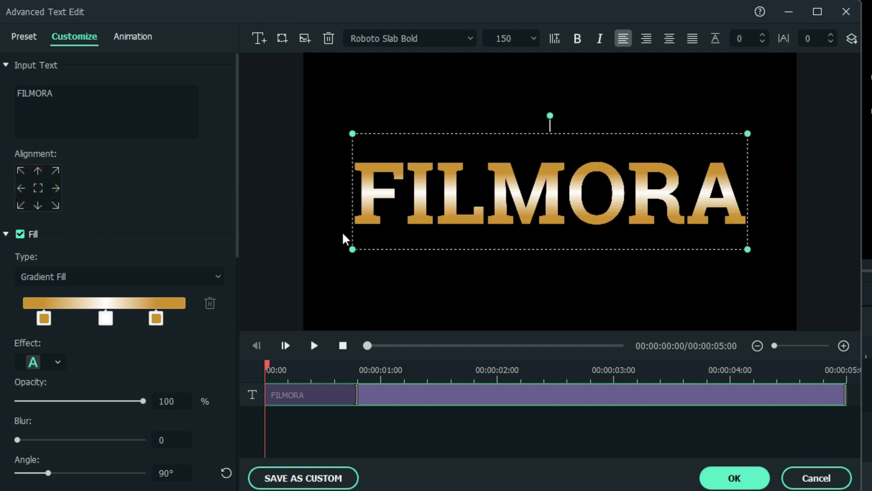
pyautogui.scroll(-1, 136, 220)
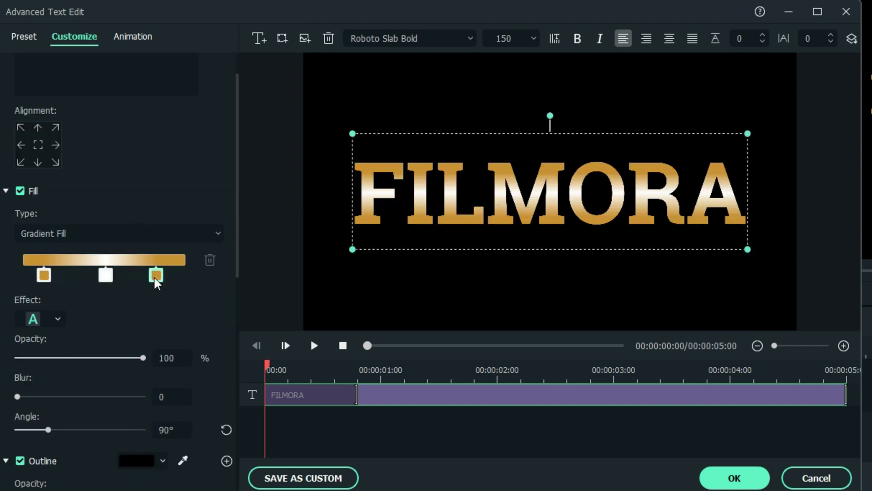
pyautogui.moveTo(156, 282); pyautogui.dragTo(28, 276)
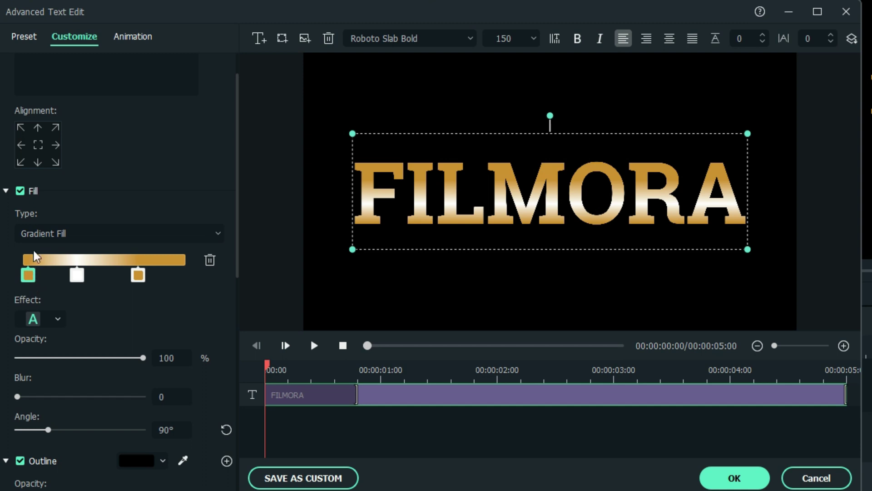
# Switch the text to a colour fill and add second and third fill colours
pyautogui.click(51, 235)
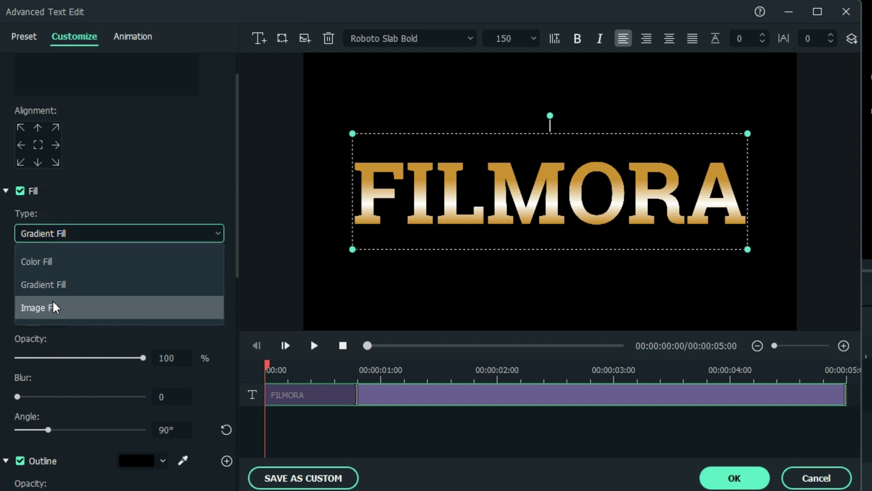
pyautogui.click(48, 262)
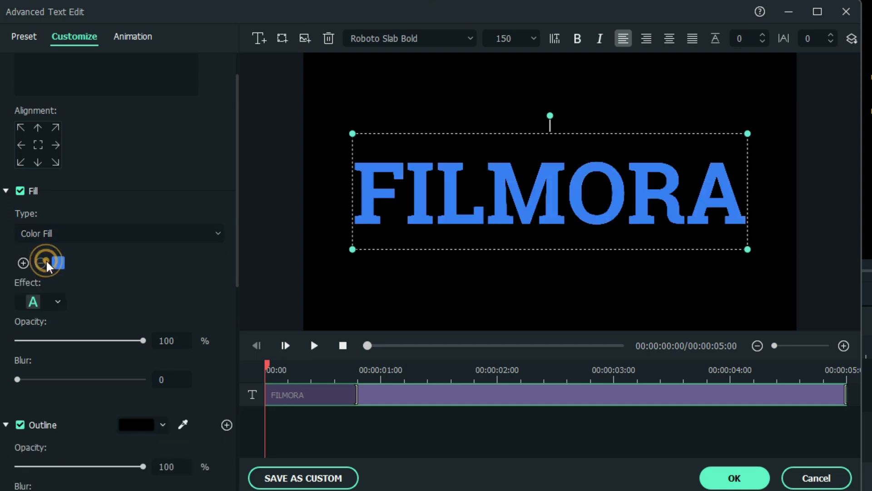
pyautogui.click(23, 268)
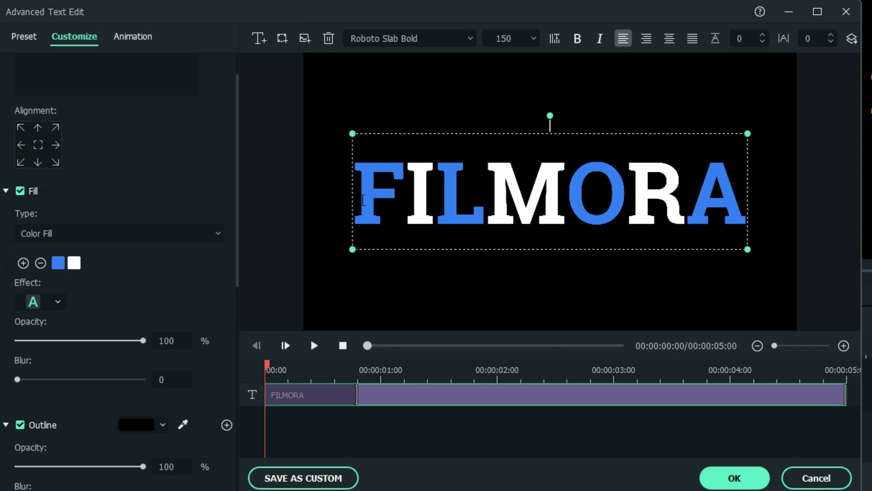
pyautogui.click(22, 264)
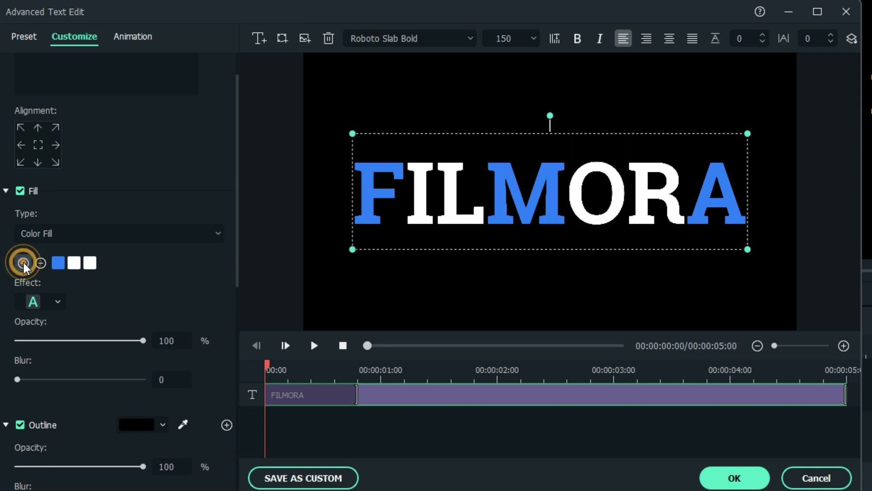
# Make the third fill colour purple and add a green fourth colour
pyautogui.click(90, 264)
pyautogui.click(100, 305)
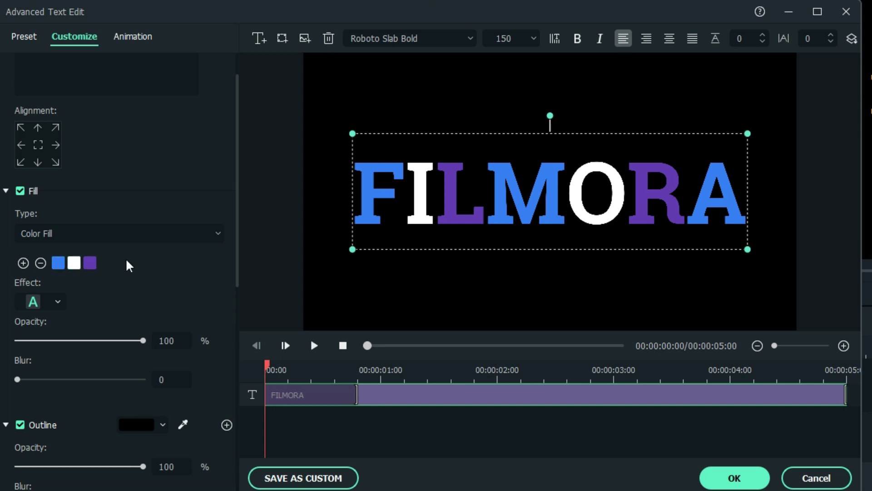
pyautogui.click(23, 263)
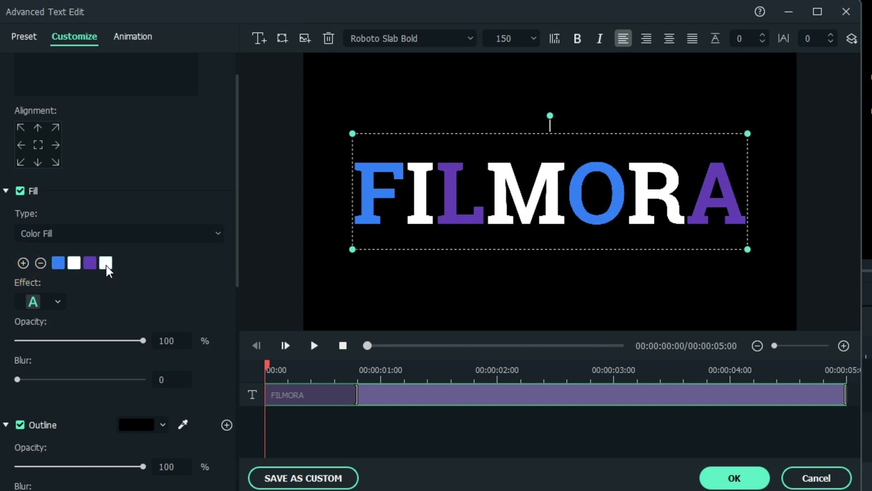
pyautogui.click(106, 263)
pyautogui.click(170, 312)
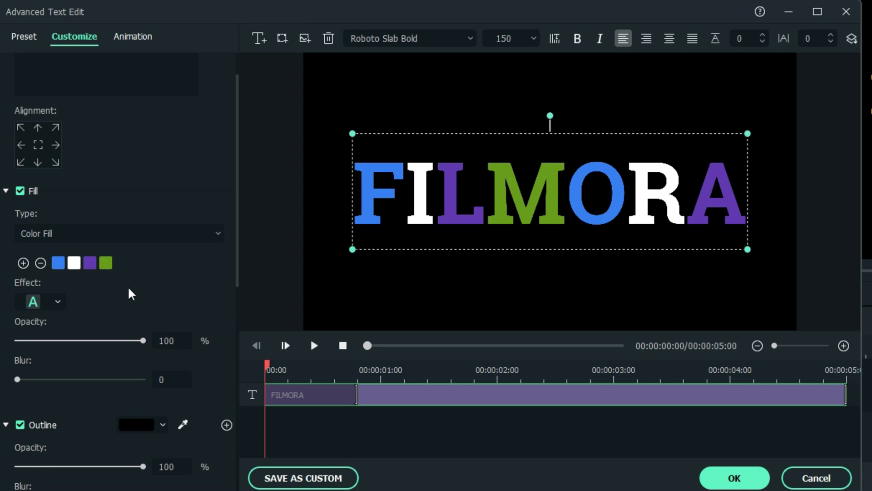
# Remove the extra fill swatches and set the remaining fill colour to white
pyautogui.click(40, 263)
pyautogui.click(41, 263)
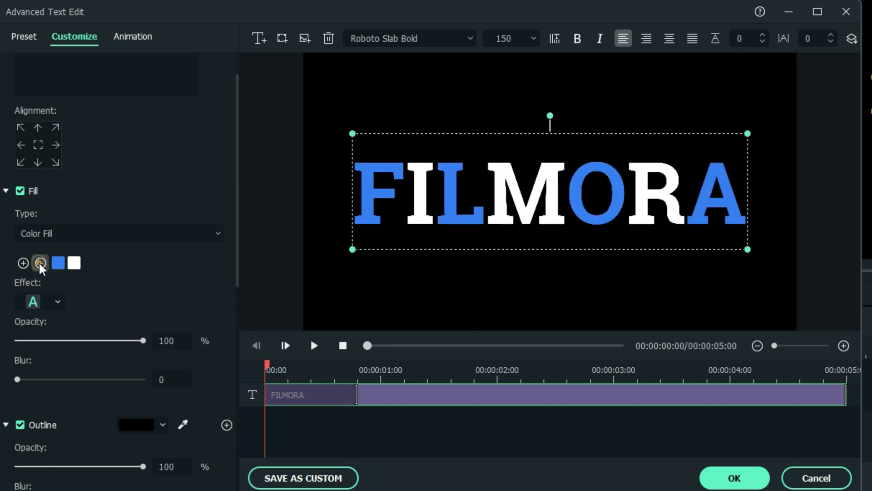
pyautogui.click(40, 263)
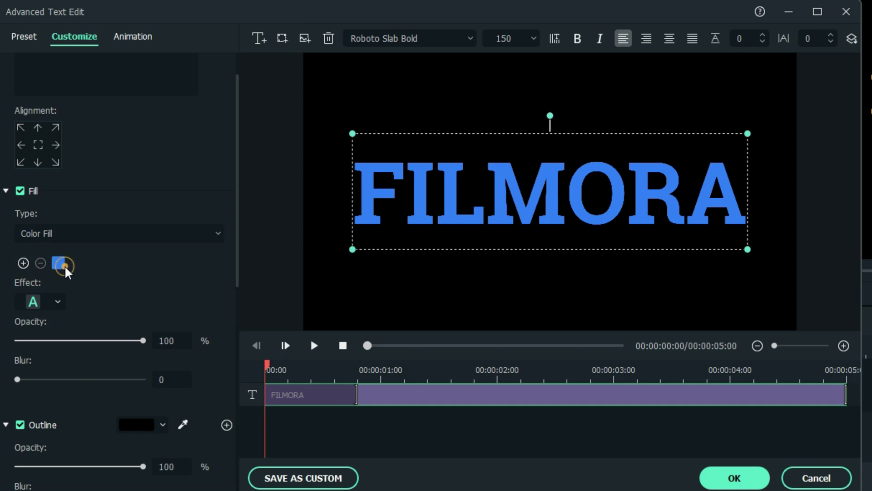
pyautogui.click(59, 264)
pyautogui.click(59, 283)
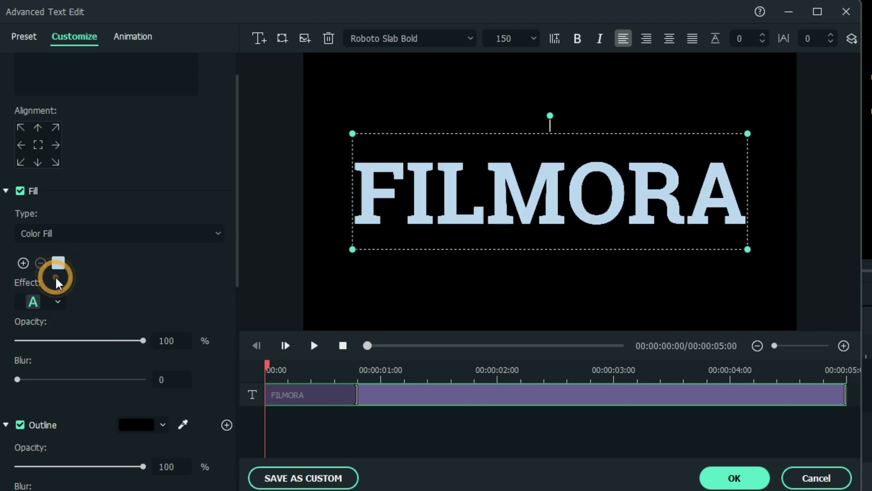
pyautogui.click(58, 263)
pyautogui.click(59, 261)
pyautogui.click(145, 340)
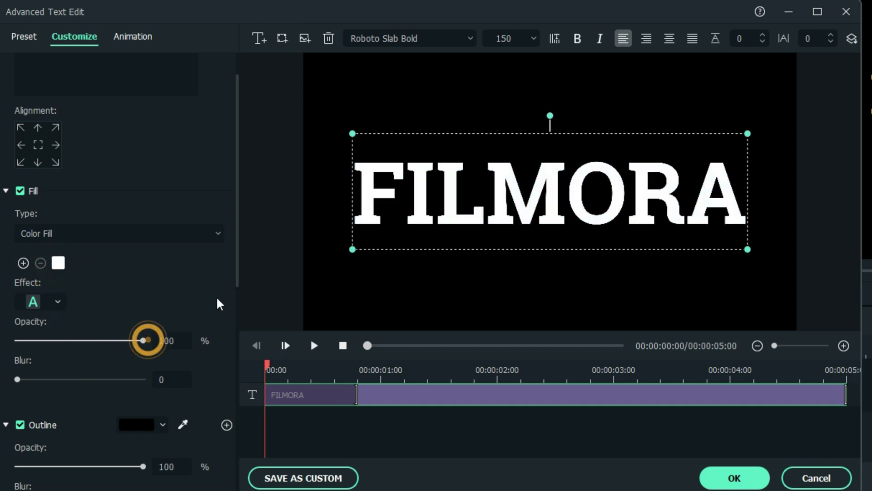
pyautogui.scroll(-1, 174, 267)
pyautogui.scroll(-1, 156, 242)
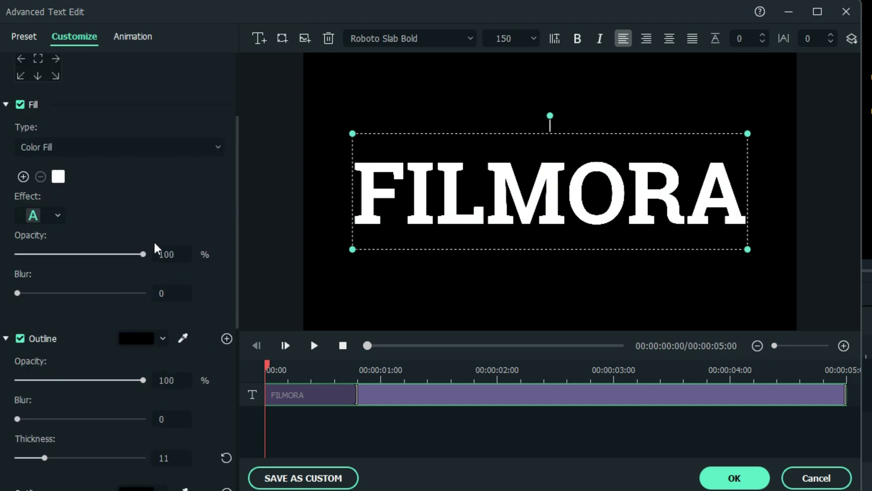
# Try the bevelled grey and flat white effect presets, then apply the plain first effect
pyautogui.click(57, 215)
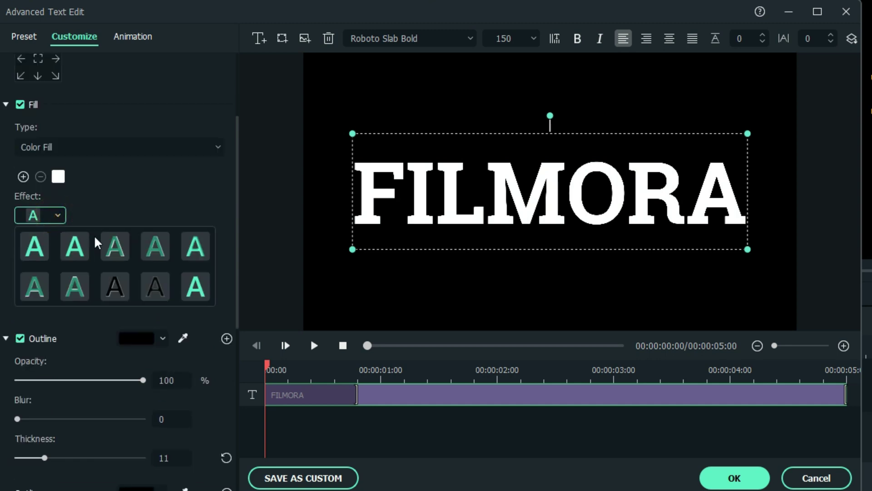
pyautogui.click(38, 288)
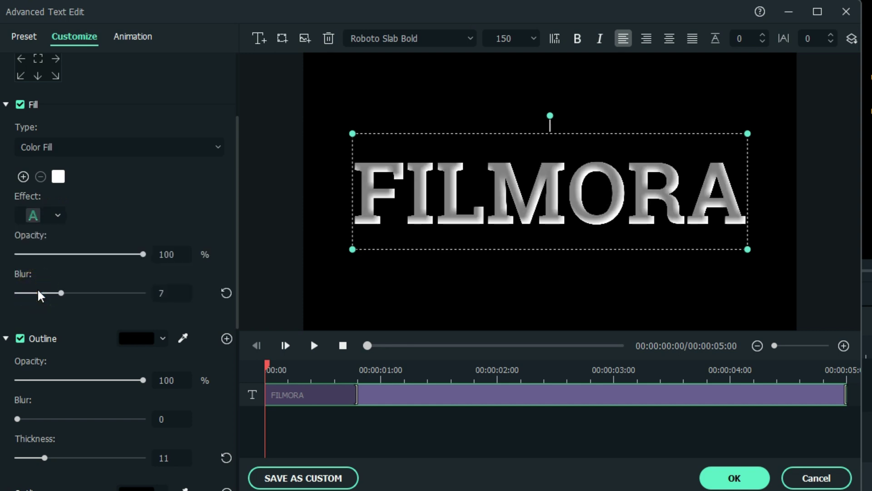
pyautogui.click(56, 215)
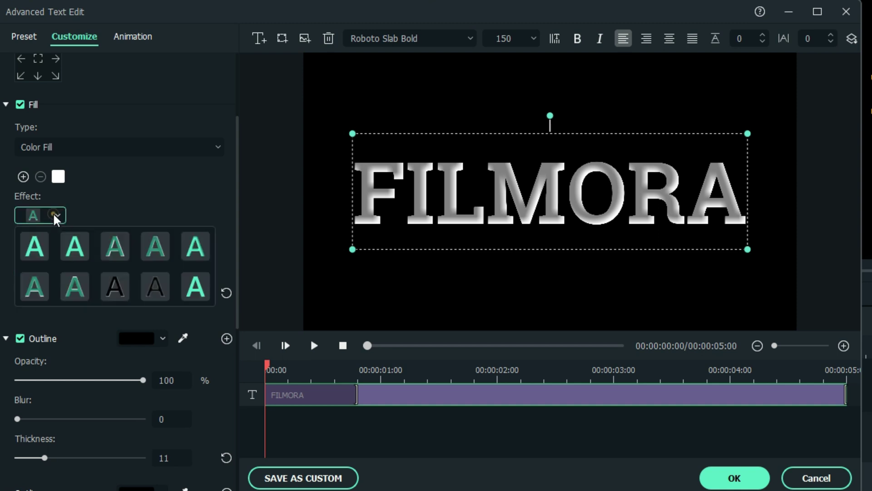
pyautogui.click(69, 249)
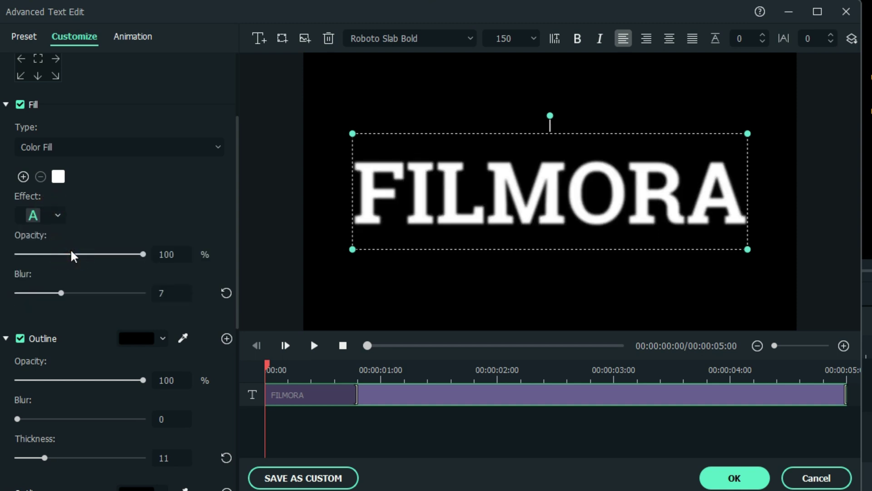
pyautogui.click(57, 215)
pyautogui.click(33, 246)
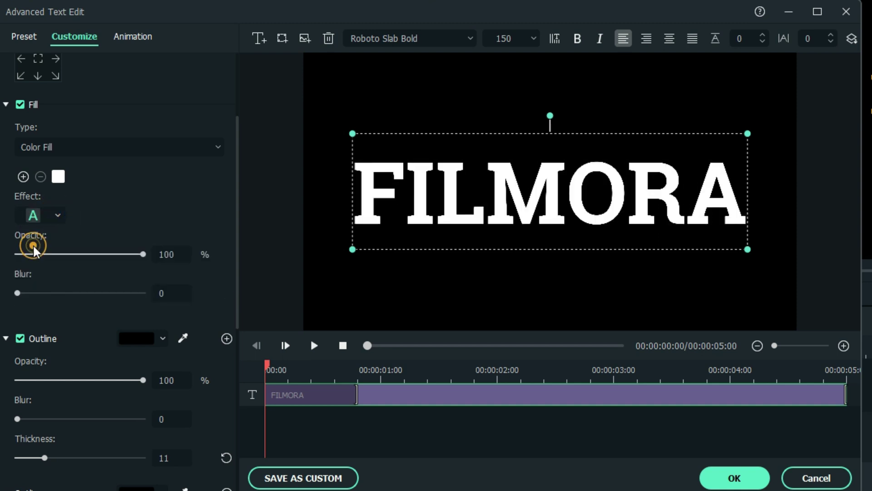
# Try the glow effect and fill blur, then reset blur to 0 and reapply the plain effect
pyautogui.click(58, 213)
pyautogui.click(80, 247)
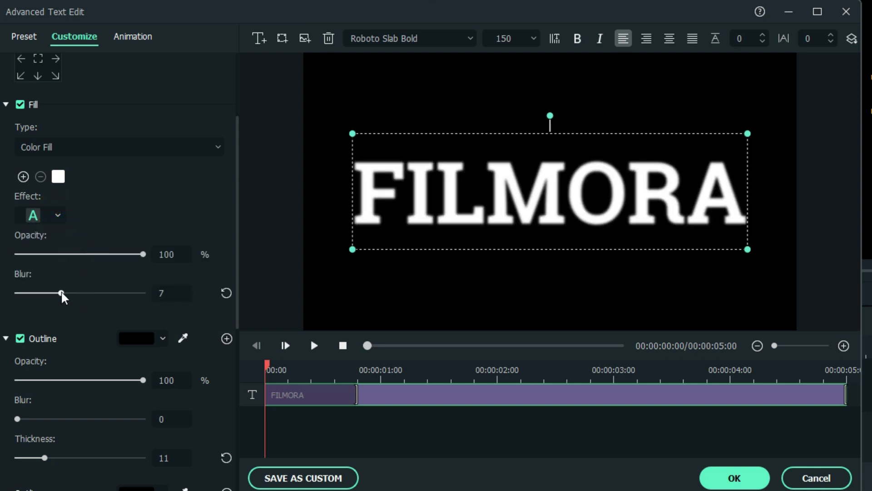
pyautogui.moveTo(61, 292); pyautogui.dragTo(142, 294)
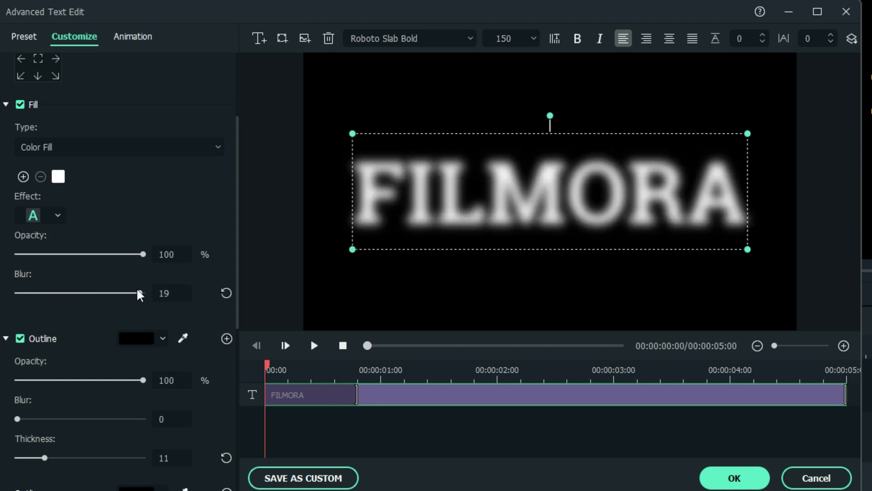
pyautogui.hotkey('ctrl', 'z')
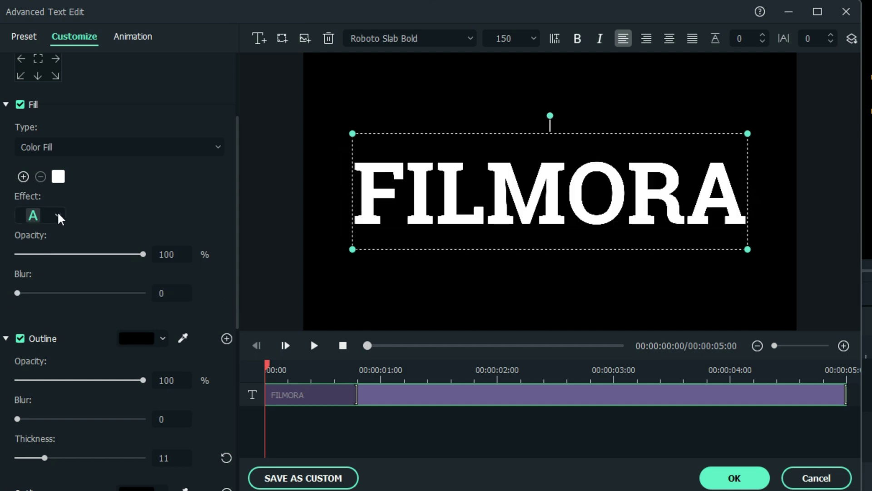
pyautogui.click(57, 215)
pyautogui.click(37, 247)
pyautogui.scroll(-1, 180, 231)
pyautogui.scroll(-1, 107, 248)
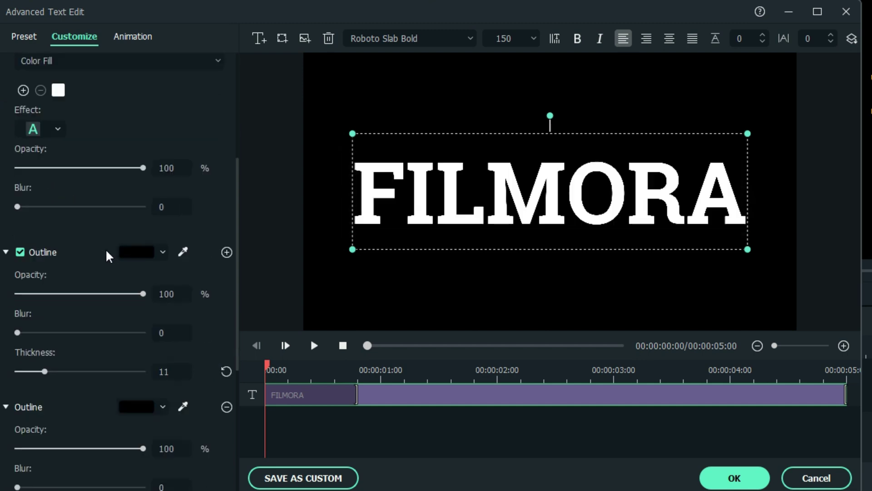
pyautogui.scroll(-1, 106, 249)
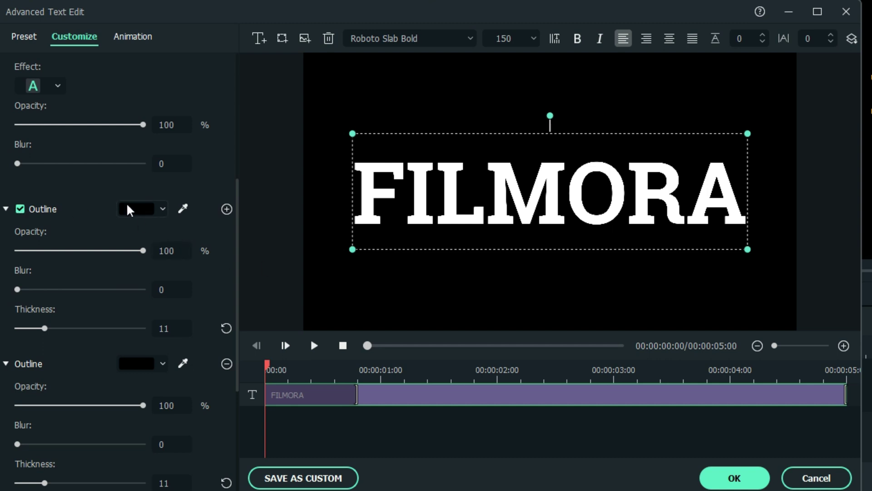
# Set the outline colour to white and the FILMORA fill to dark red
pyautogui.click(162, 209)
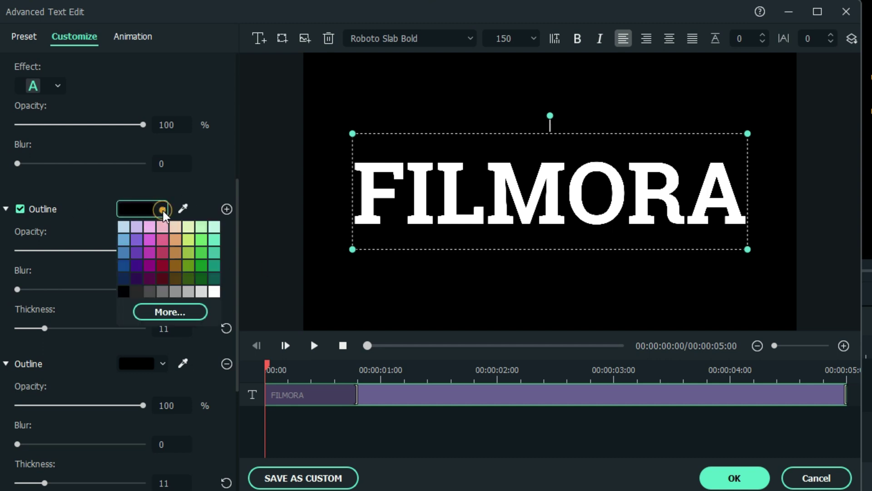
pyautogui.click(215, 293)
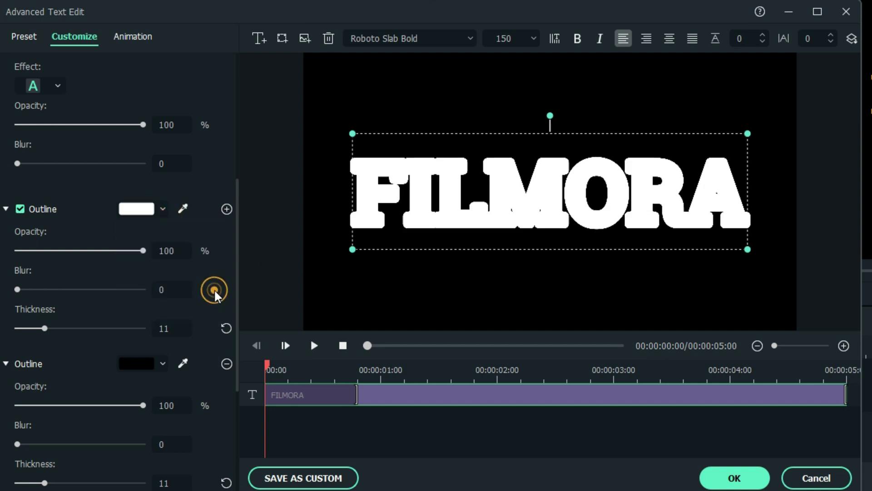
pyautogui.scroll(4, 82, 217)
pyautogui.scroll(1, 83, 217)
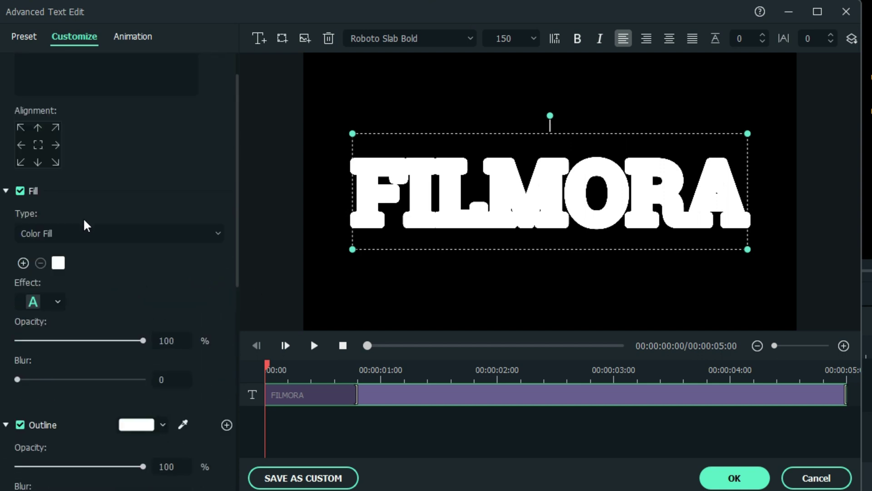
pyautogui.click(58, 262)
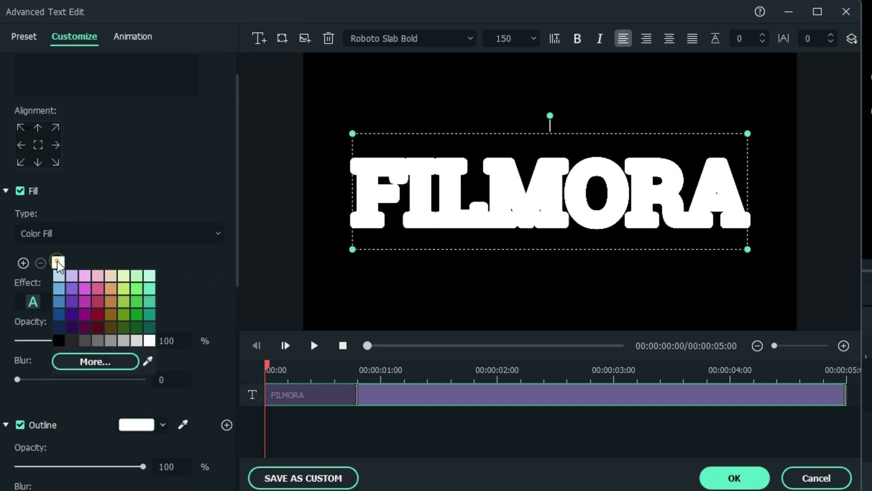
pyautogui.click(99, 313)
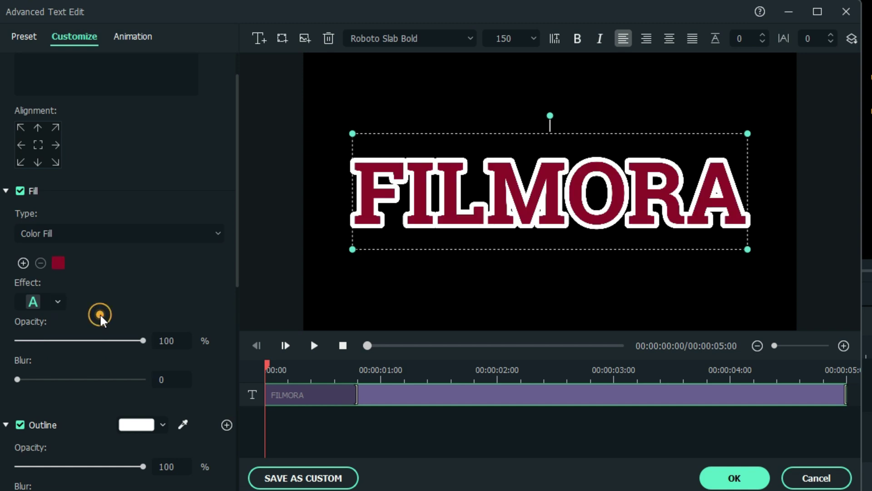
pyautogui.scroll(-6, 211, 276)
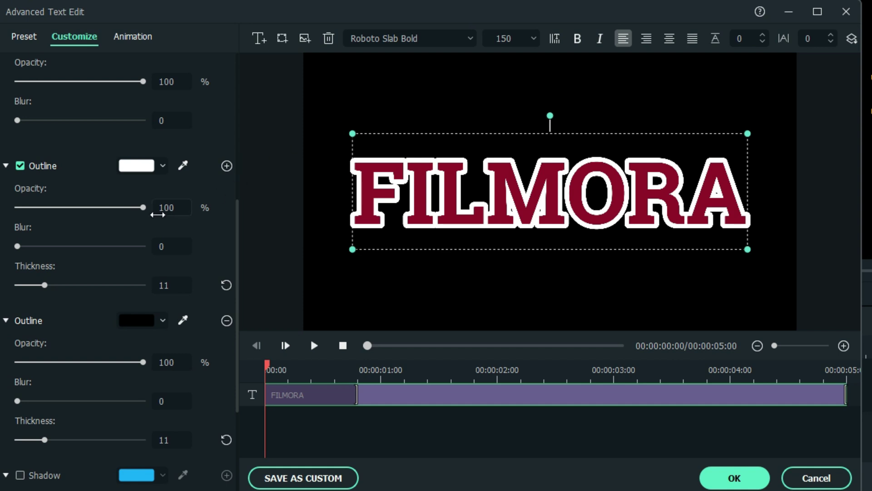
# Test the white outline's opacity and blur, reset them, and set its thickness to 4
pyautogui.moveTo(143, 208); pyautogui.dragTo(186, 211)
pyautogui.moveTo(17, 246); pyautogui.dragTo(177, 250)
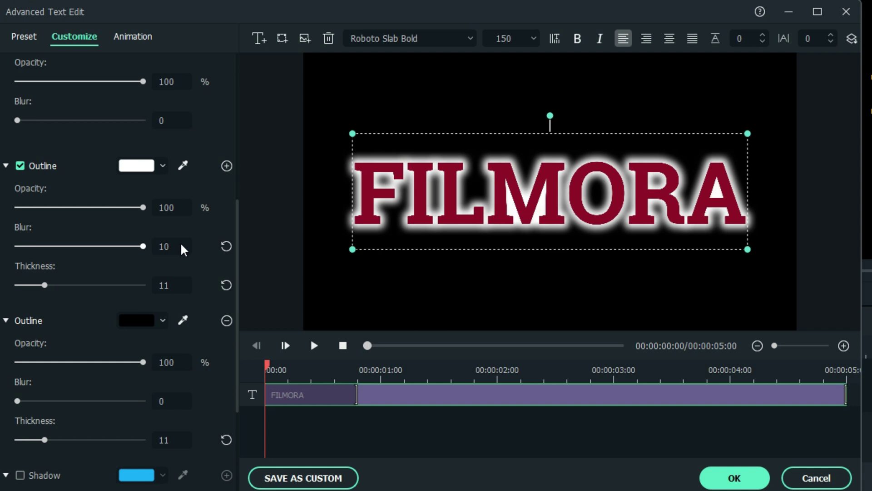
pyautogui.moveTo(143, 246); pyautogui.dragTo(17, 246)
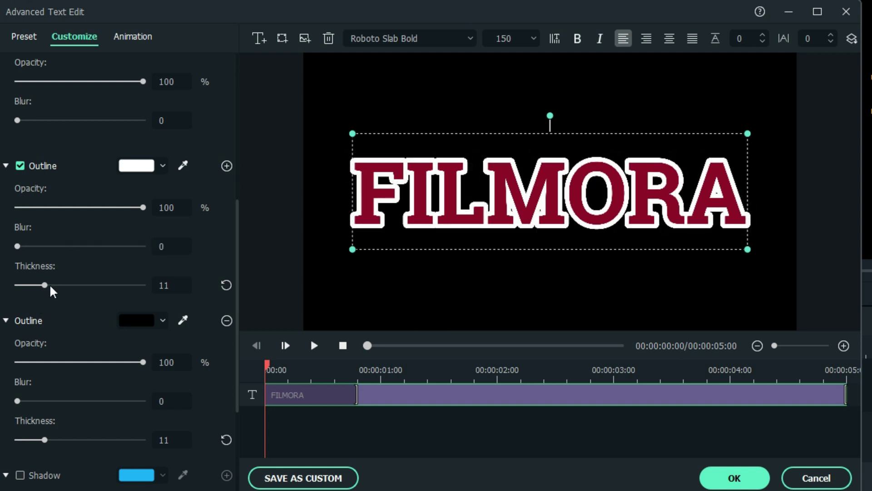
pyautogui.moveTo(50, 286); pyautogui.dragTo(24, 282)
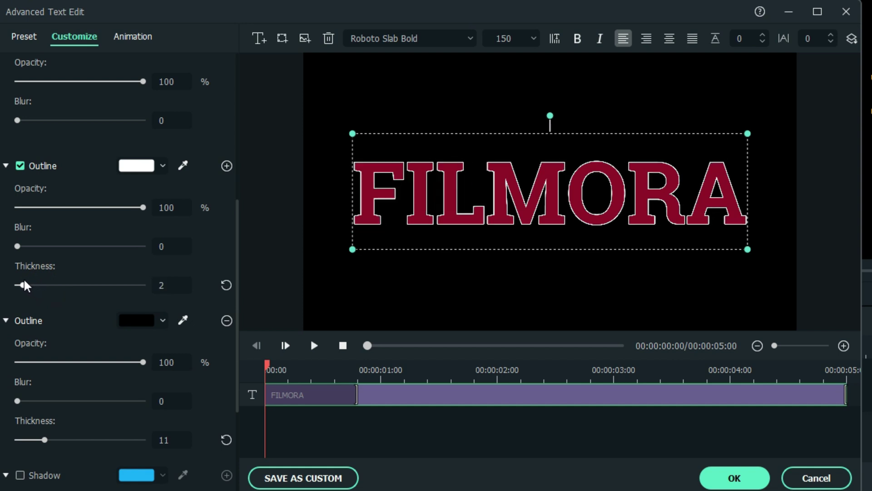
pyautogui.moveTo(25, 285); pyautogui.dragTo(30, 285)
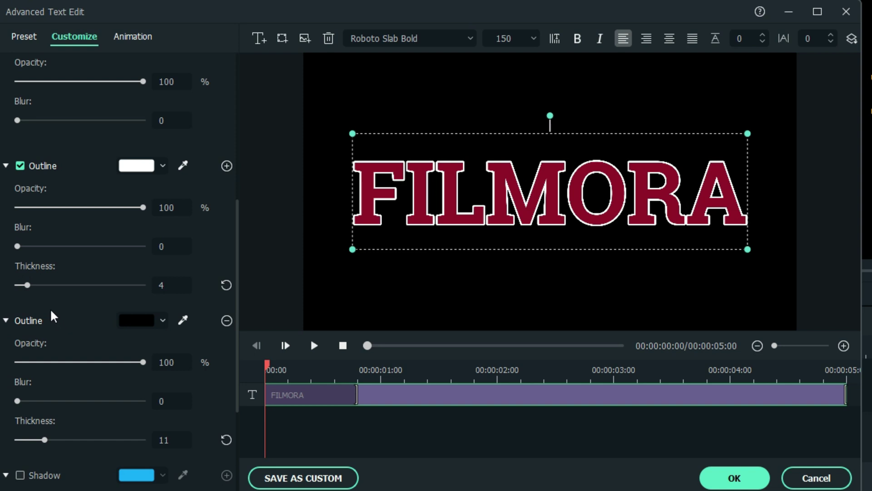
pyautogui.scroll(-1, 57, 308)
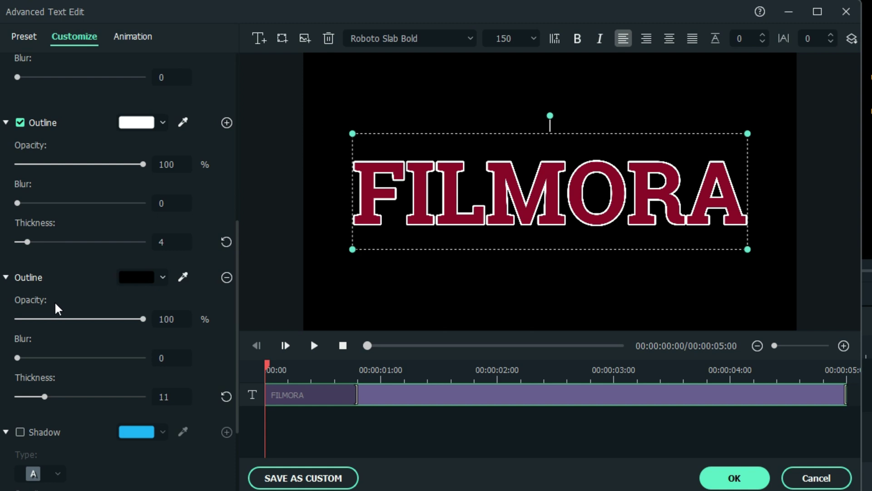
# Add a white outline layer, then colour the second outline light green (#55ff7f)
pyautogui.click(225, 122)
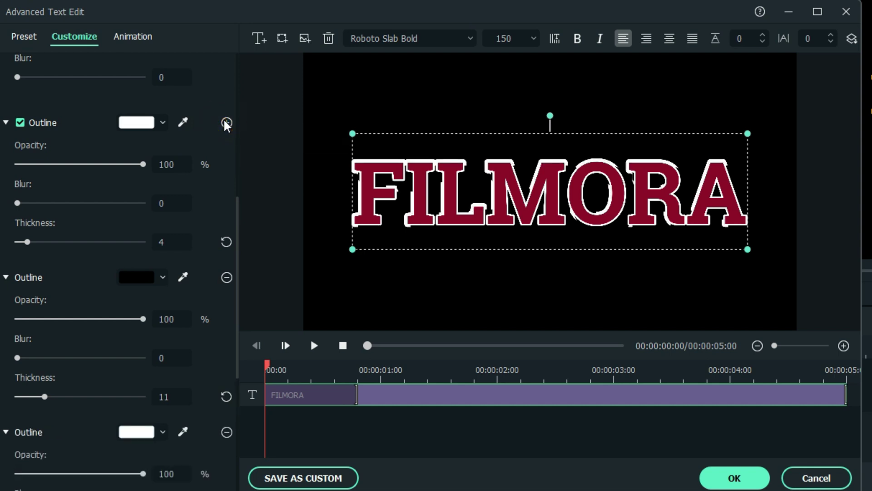
pyautogui.click(6, 125)
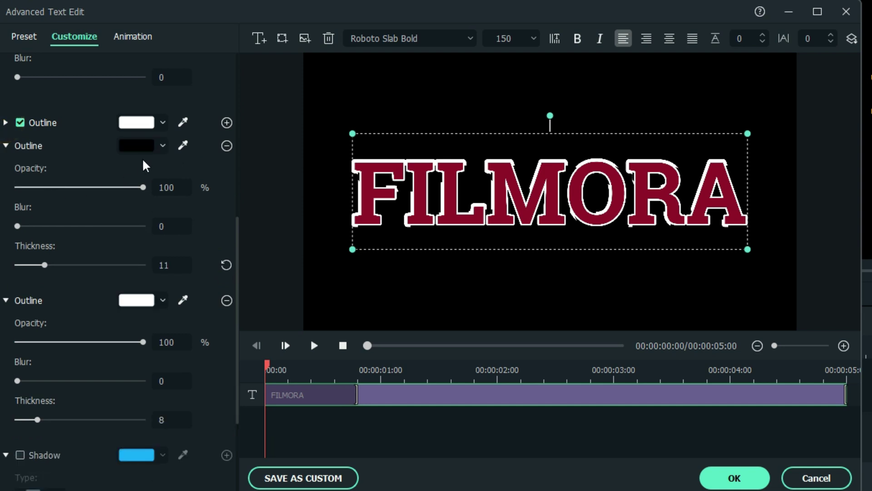
pyautogui.click(162, 145)
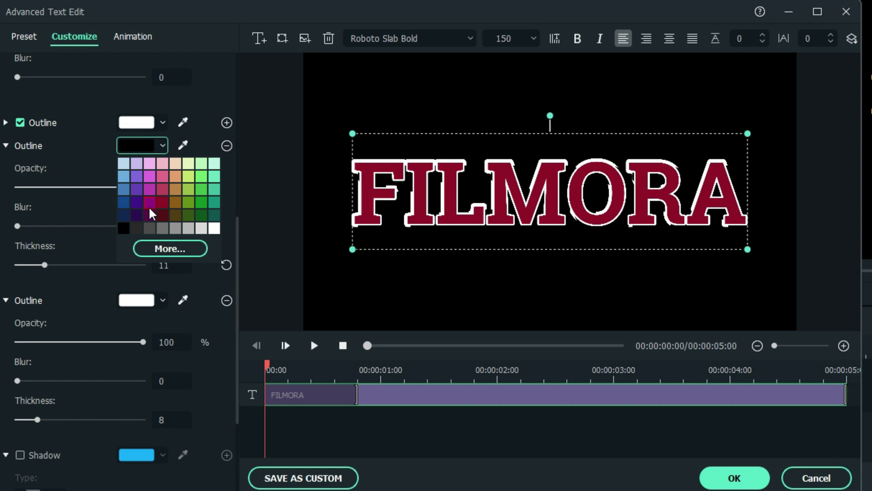
pyautogui.click(172, 248)
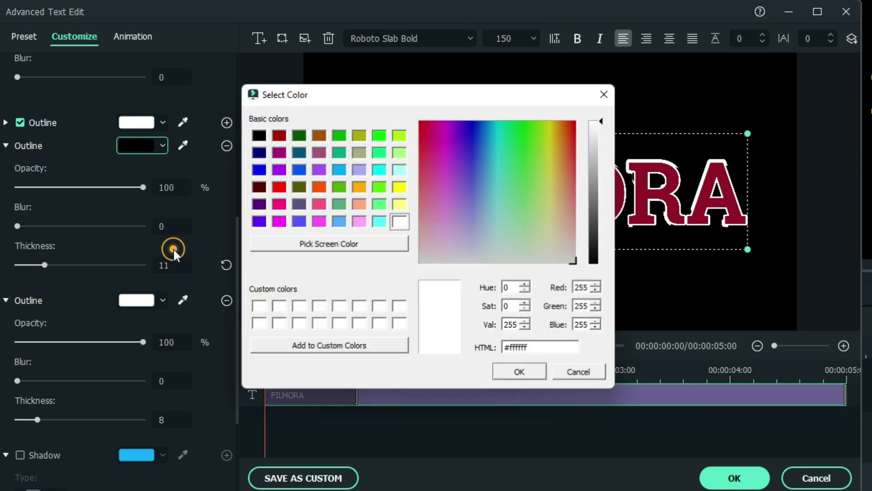
pyautogui.click(379, 206)
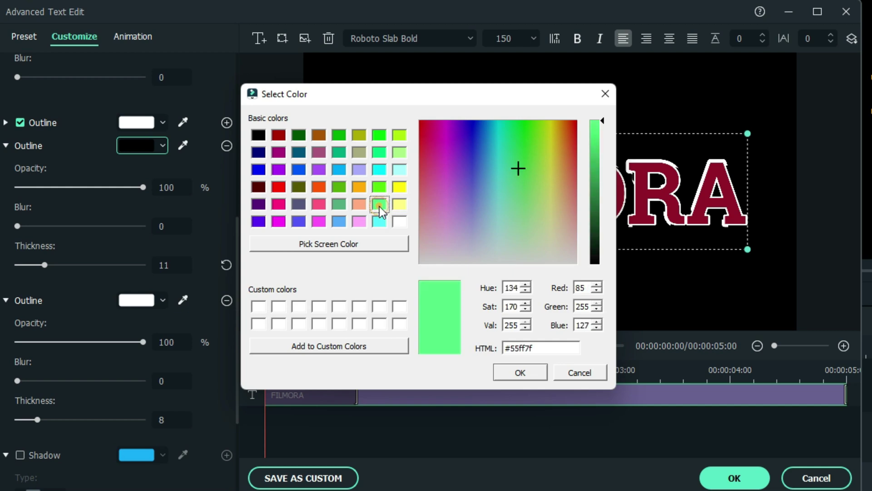
pyautogui.click(522, 373)
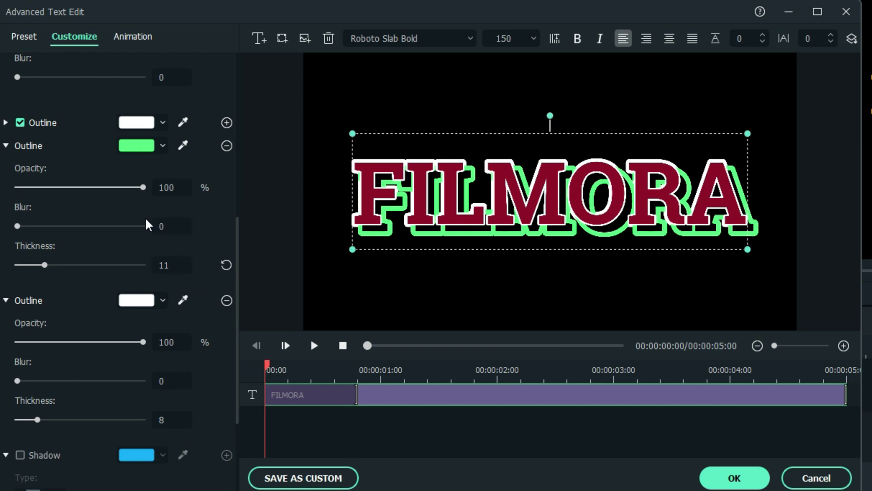
# Try a thinner, blurred green outline, then delete that outline layer and collapse the section
pyautogui.moveTo(45, 266); pyautogui.dragTo(23, 265)
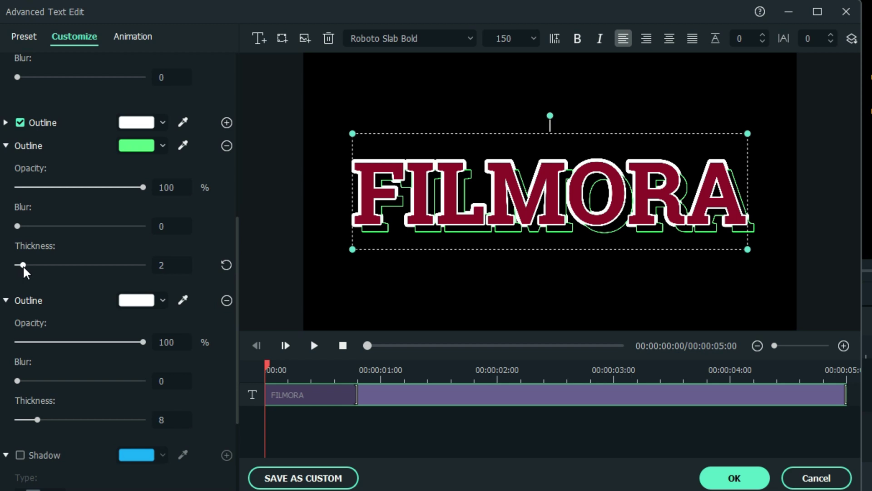
pyautogui.scroll(4, 92, 275)
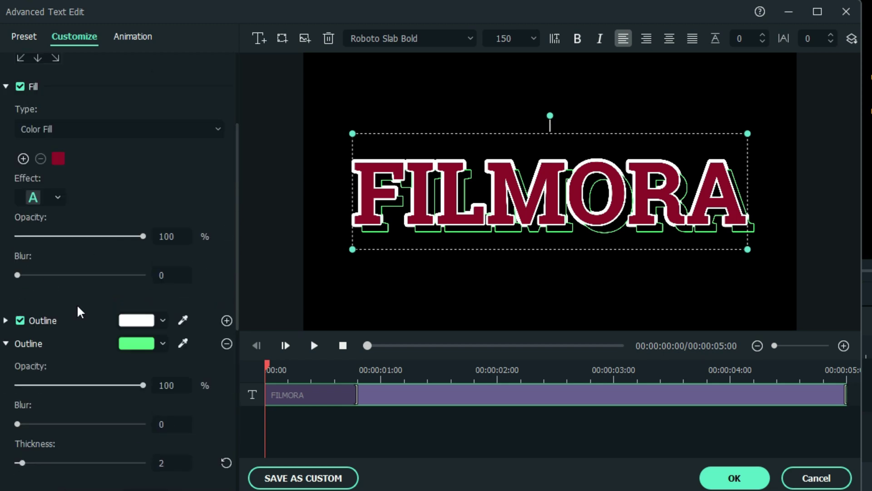
pyautogui.scroll(-1, 80, 312)
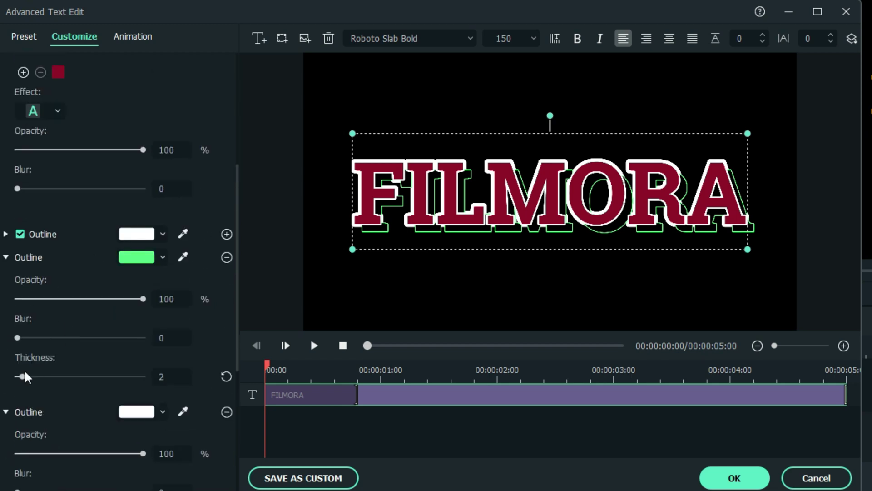
pyautogui.moveTo(17, 337); pyautogui.dragTo(63, 338)
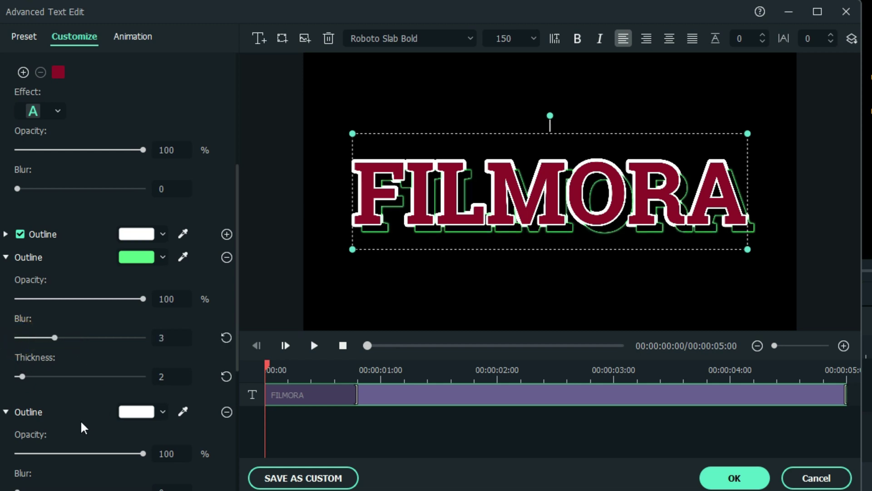
pyautogui.click(227, 258)
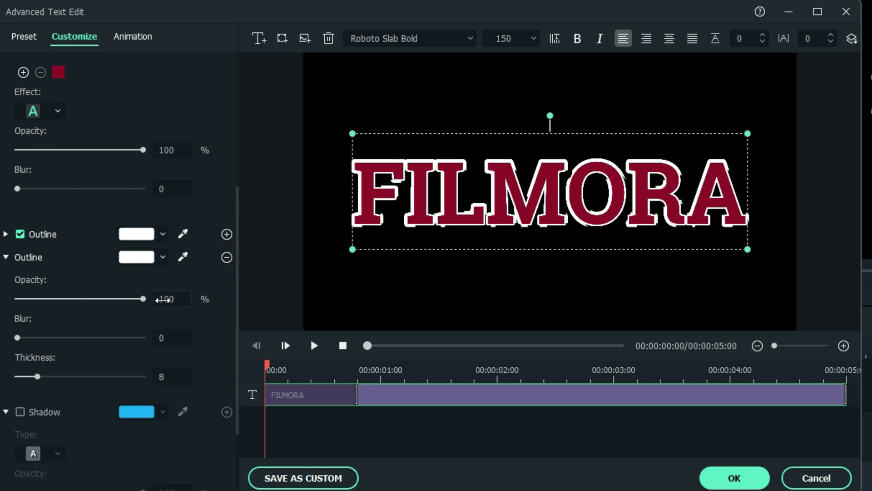
pyautogui.click(4, 257)
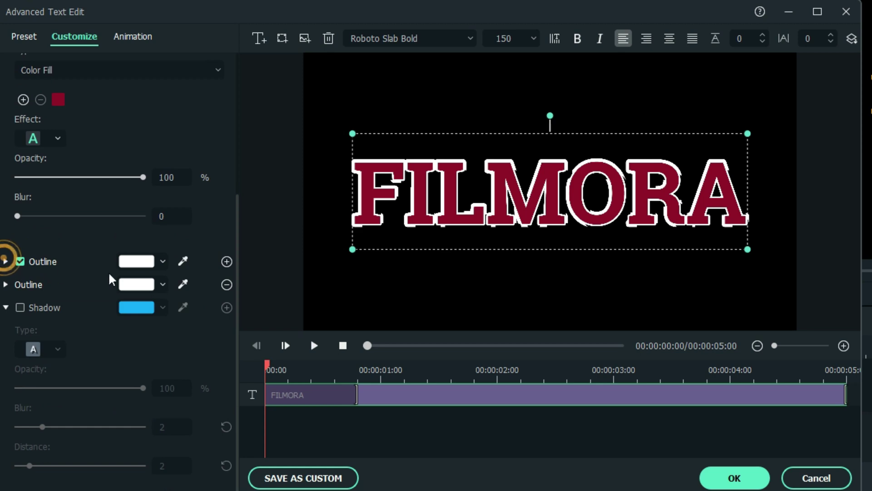
# Enable a light blue shadow on FILMORA at distance 3 and add a second shadow layer
pyautogui.click(20, 307)
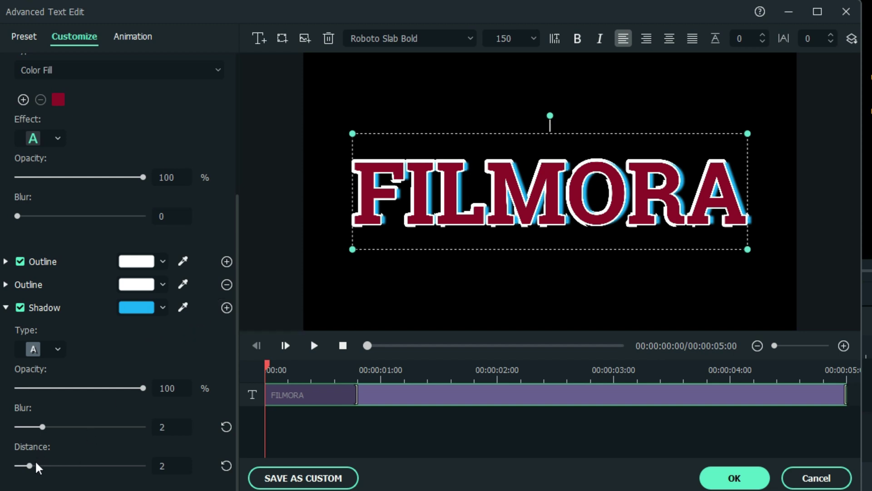
pyautogui.moveTo(29, 464); pyautogui.dragTo(40, 465)
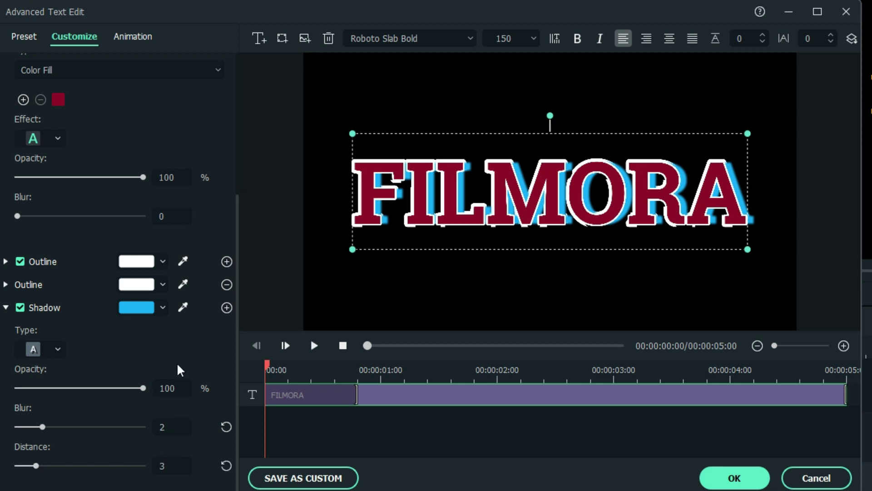
pyautogui.click(231, 308)
# Set the second white shadow's distance to 4 and raise the blue shadow's blur to 7
pyautogui.scroll(-5, 150, 356)
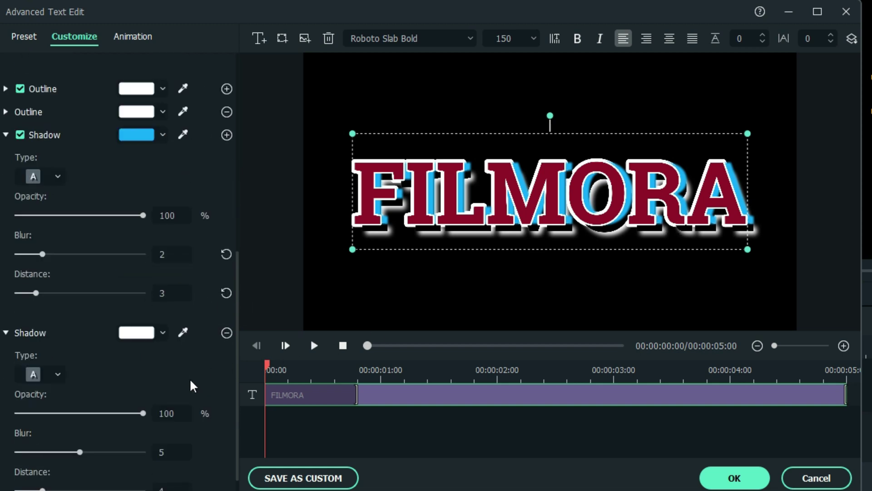
pyautogui.scroll(-1, 89, 434)
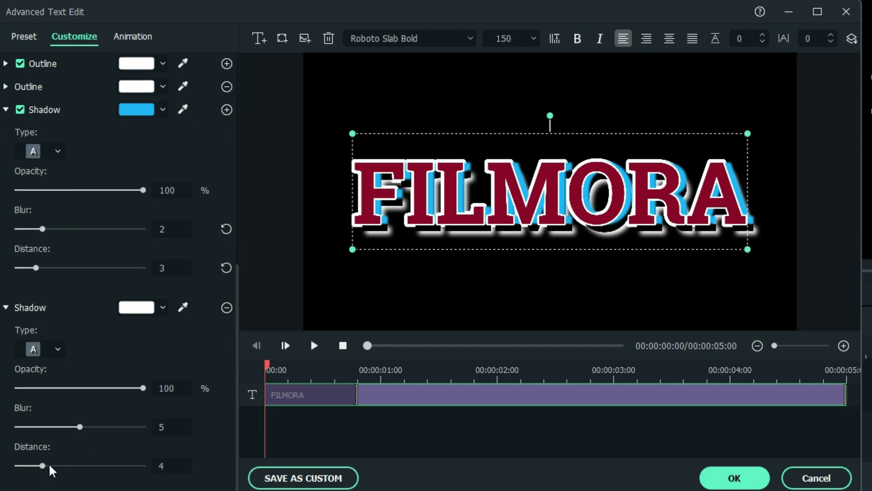
pyautogui.moveTo(42, 465)
pyautogui.mouseDown()
pyautogui.moveTo(34, 464)
pyautogui.moveTo(43, 459)
pyautogui.mouseUp()
pyautogui.moveTo(42, 229); pyautogui.dragTo(110, 235)
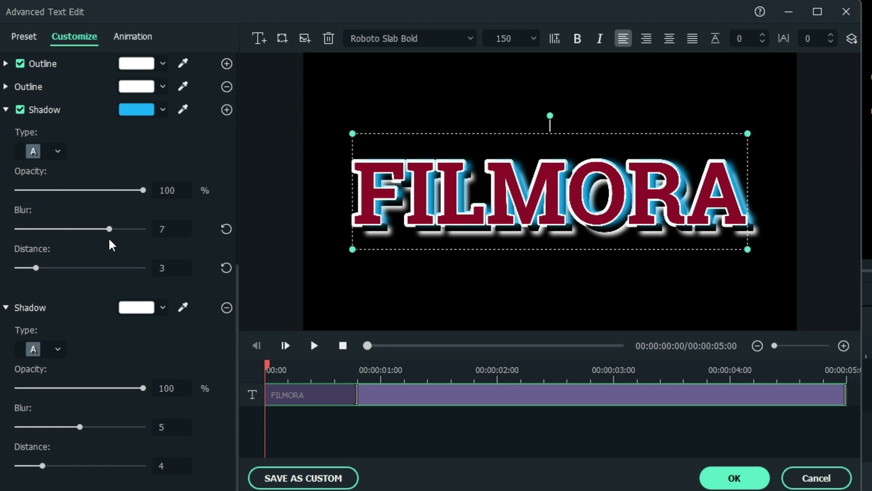
pyautogui.click(356, 293)
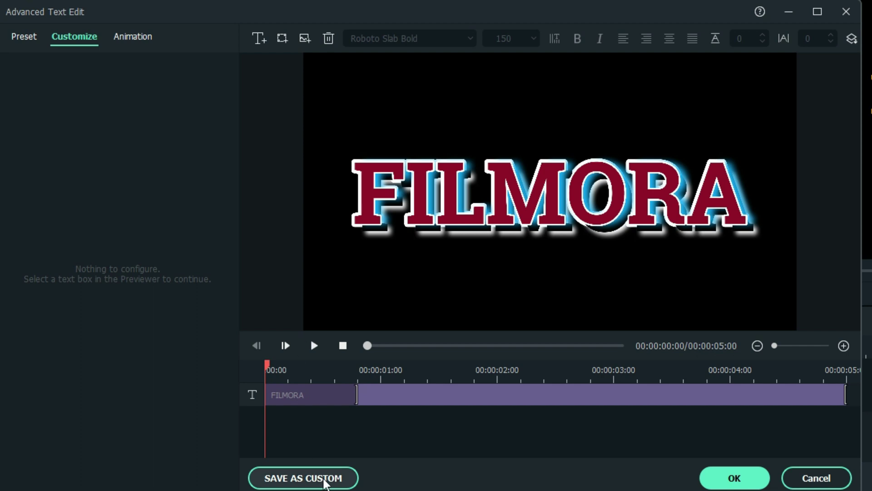
# Save the current text styling as a custom preset under a new name
pyautogui.click(325, 478)
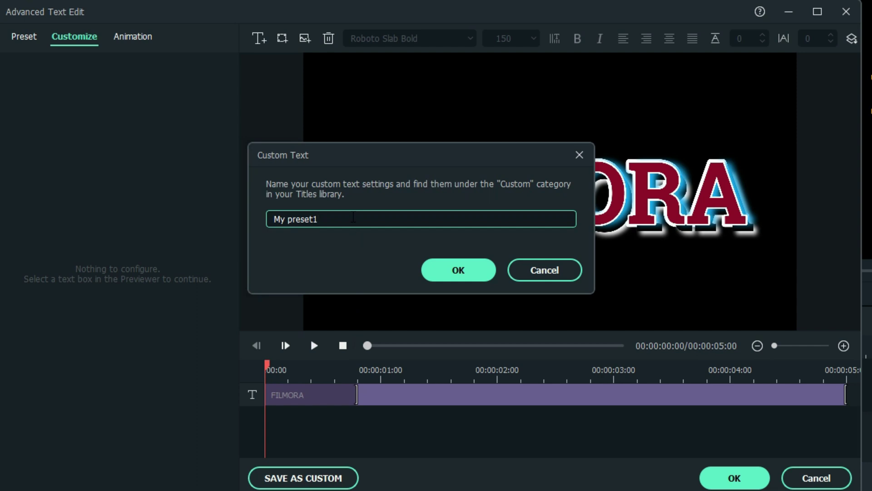
pyautogui.tripleClick(348, 218)
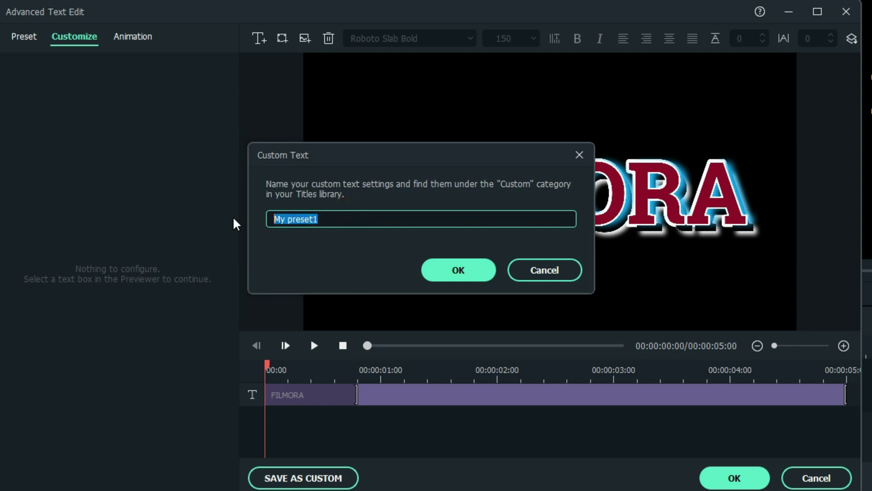
pyautogui.write('SCOTT ')
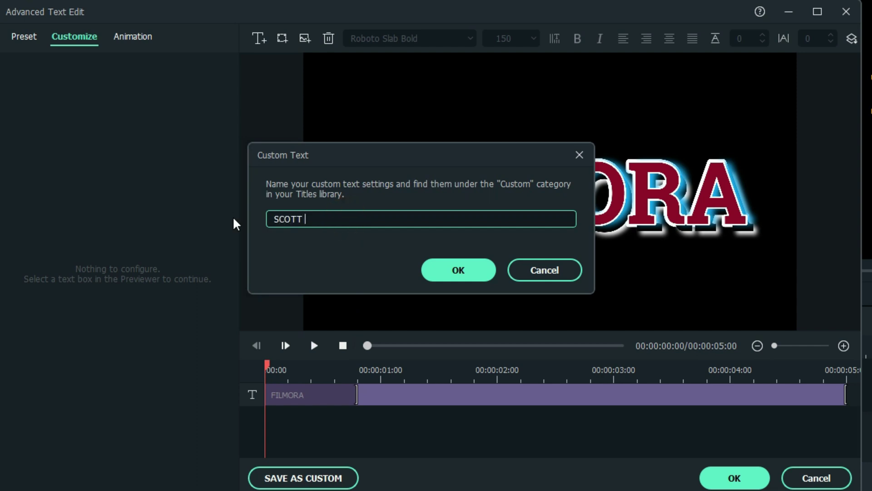
pyautogui.write('5')
pyautogui.click(468, 270)
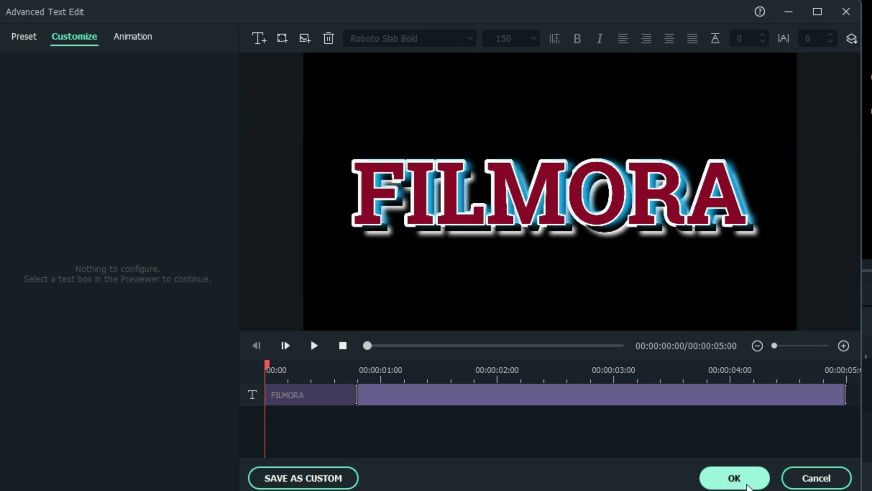
# Look over the Preset and Animation tabs, then close the advanced editor keeping changes
pyautogui.click(16, 36)
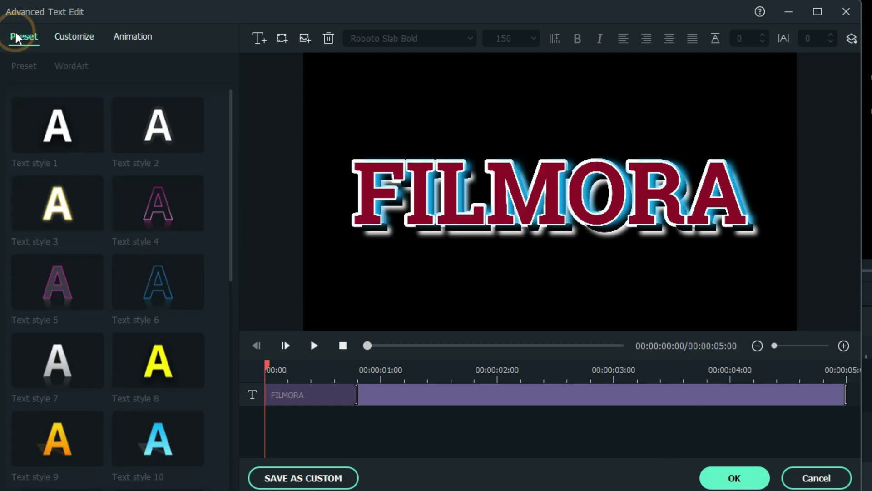
pyautogui.click(131, 36)
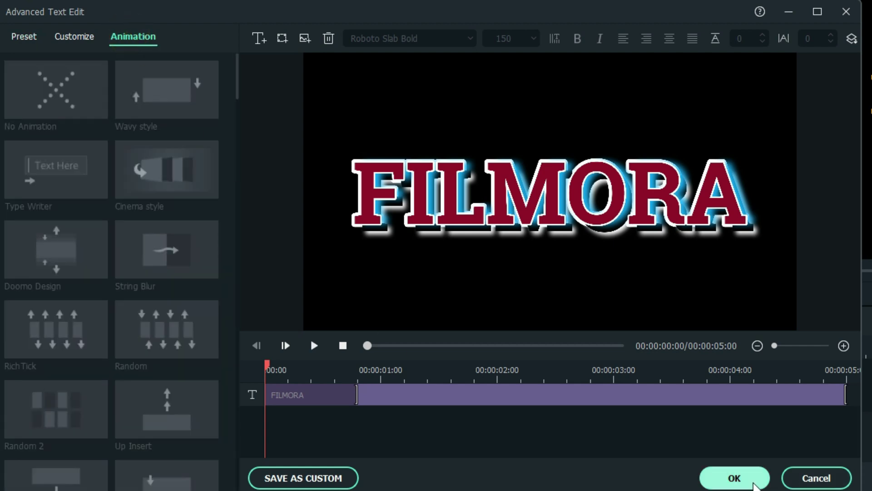
pyautogui.click(745, 477)
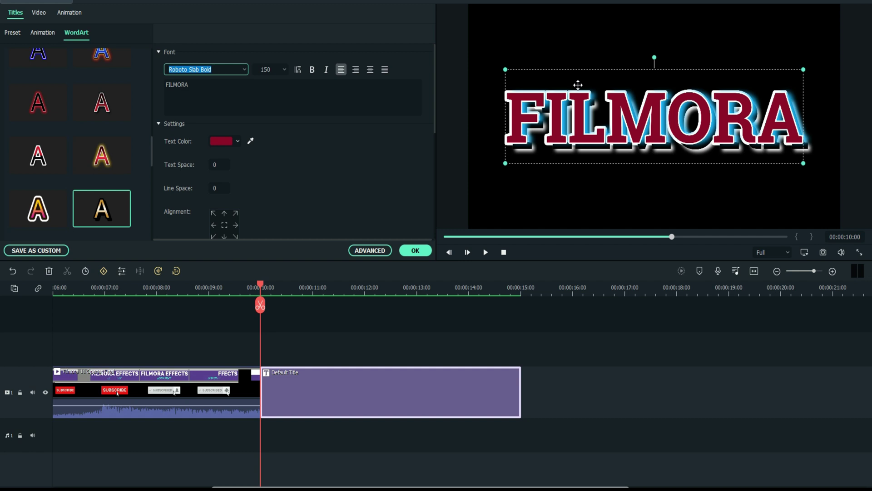
# Close the title panel and delete the Default Title clip from the timeline
pyautogui.click(415, 252)
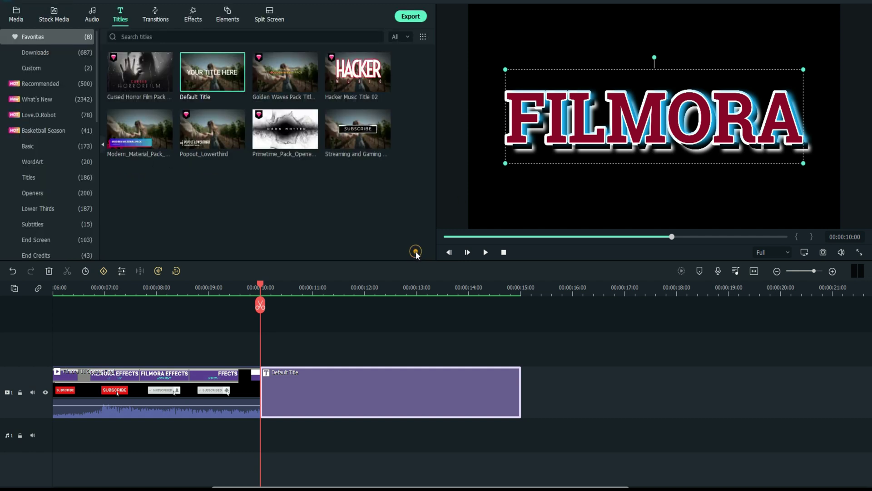
pyautogui.click(360, 392)
pyautogui.press('Delete')
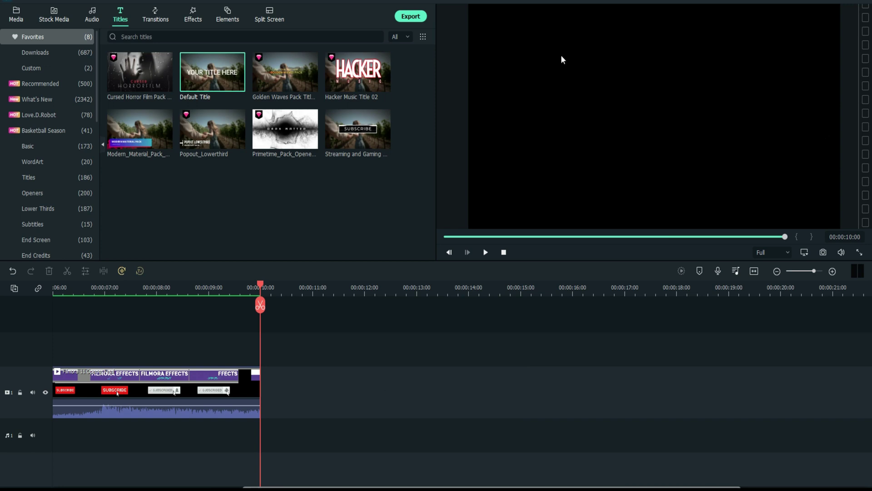
# Show the Custom titles category listing the saved FILMORA preset
pyautogui.click(30, 68)
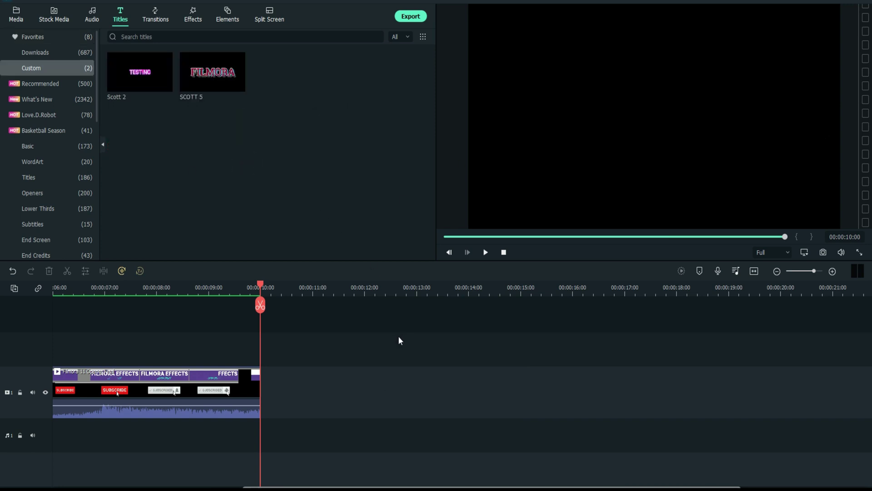
pyautogui.click(29, 36)
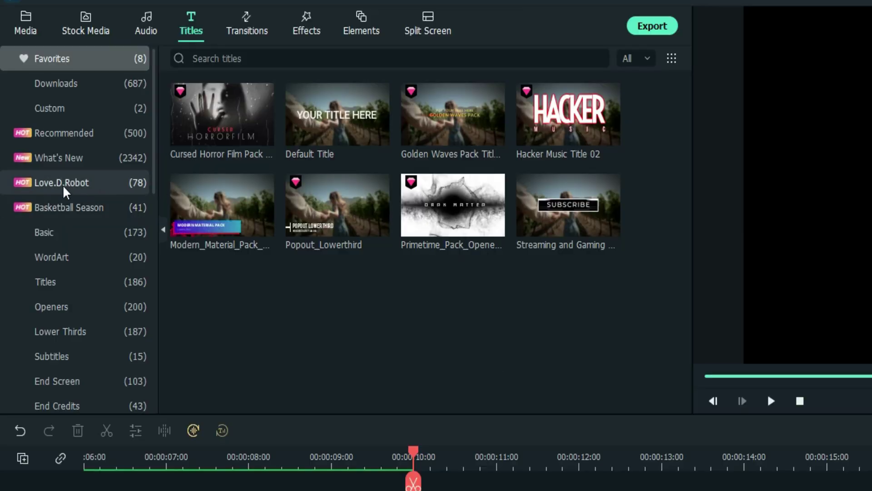
pyautogui.click(61, 114)
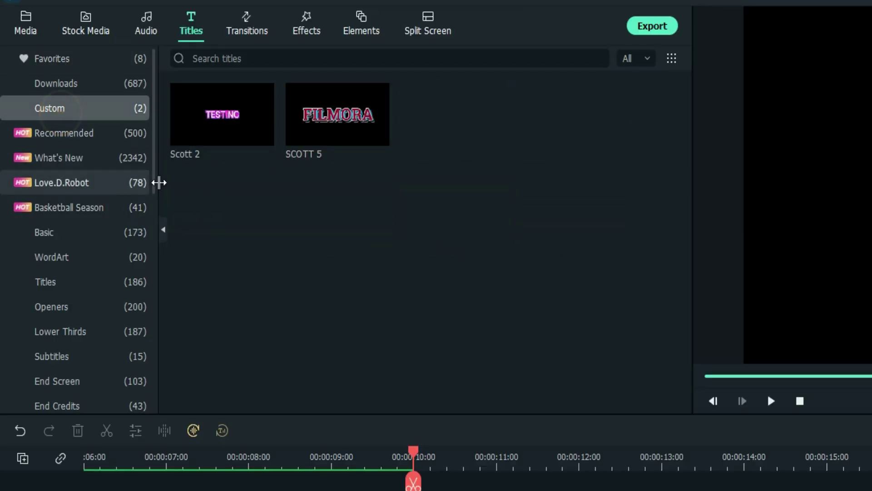
# Place the saved FILMORA title at 10 seconds and retype it as WOW THIS / IS / GREAT
pyautogui.click(341, 132)
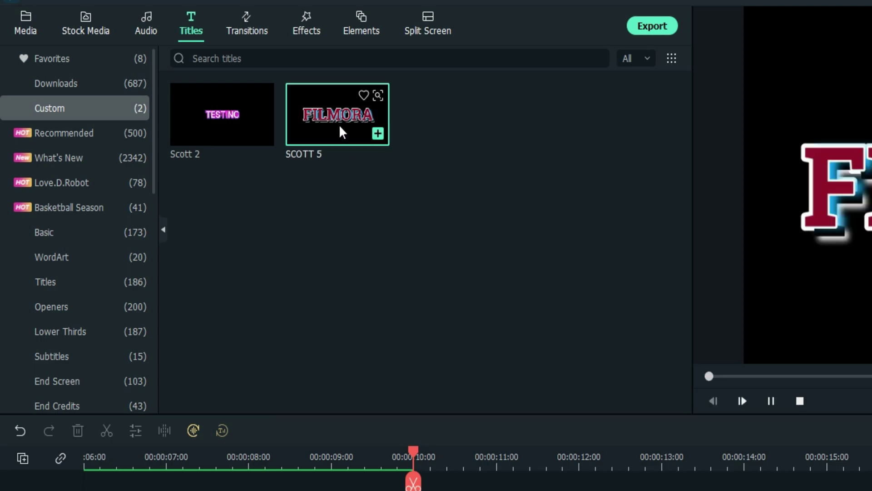
pyautogui.moveTo(341, 132); pyautogui.dragTo(276, 403)
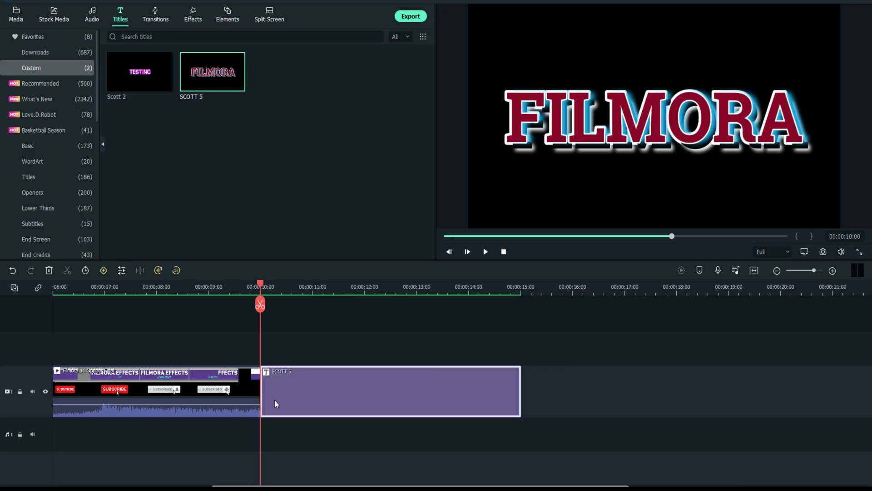
pyautogui.doubleClick(323, 399)
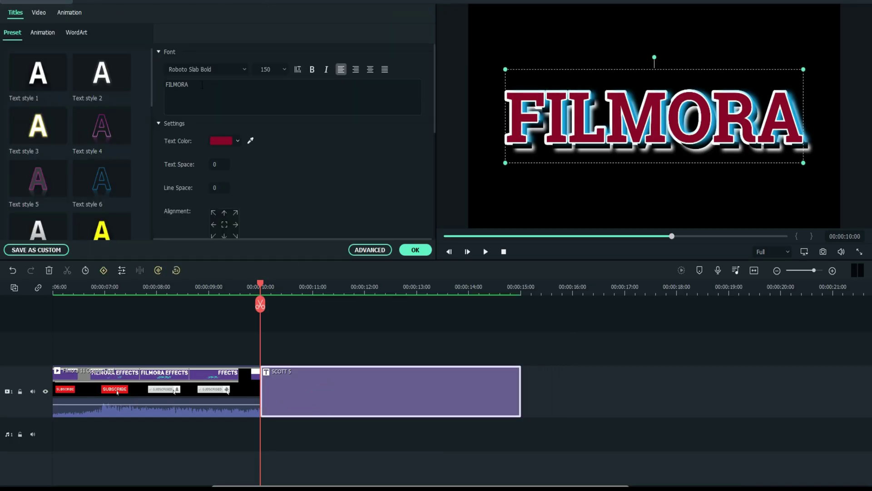
pyautogui.doubleClick(203, 85)
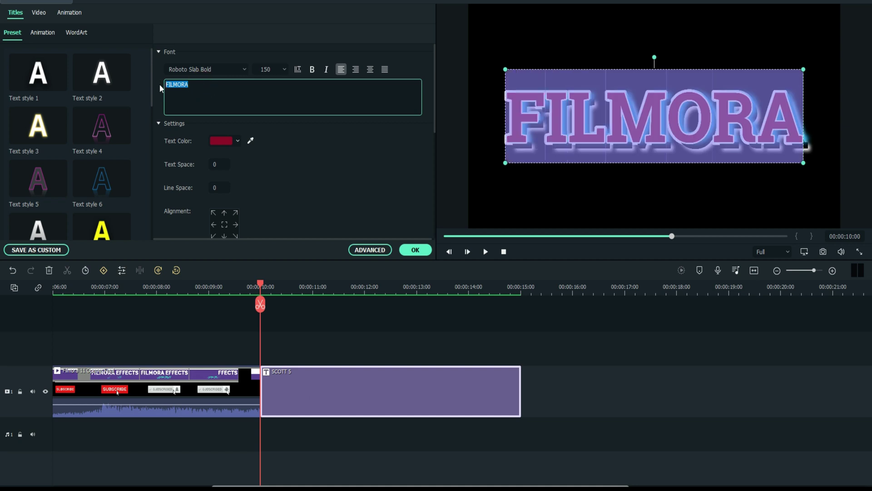
pyautogui.write('WOW')
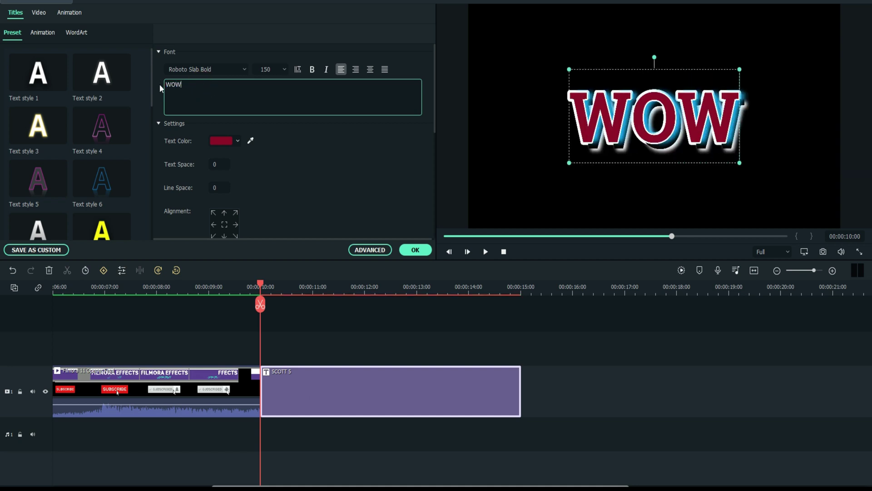
pyautogui.write(' THIS')
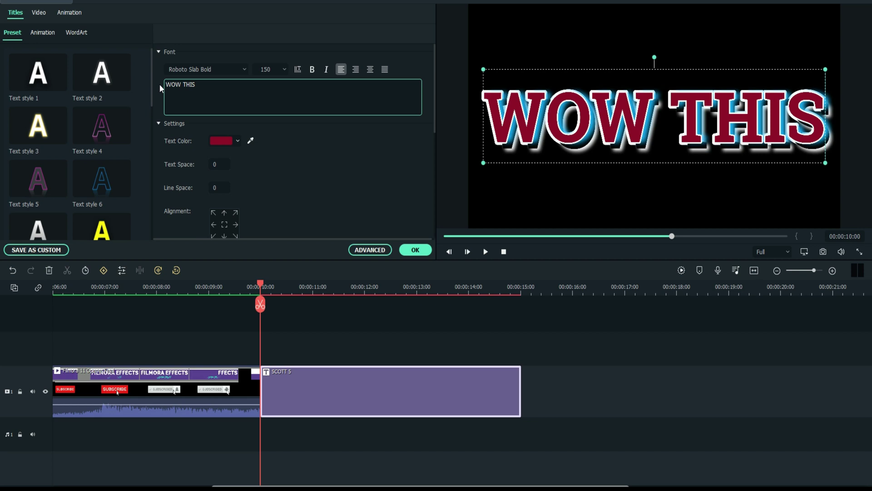
pyautogui.press('Return')
pyautogui.write('IS')
pyautogui.press('Return')
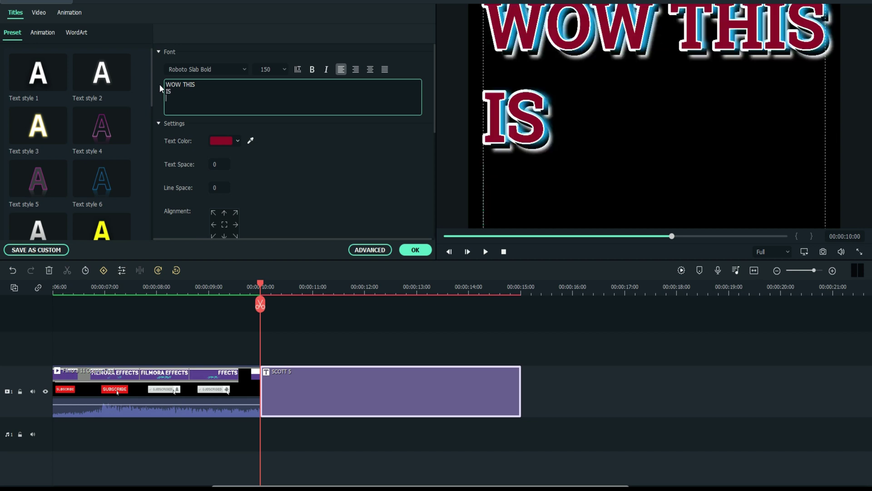
pyautogui.write('GREAT')
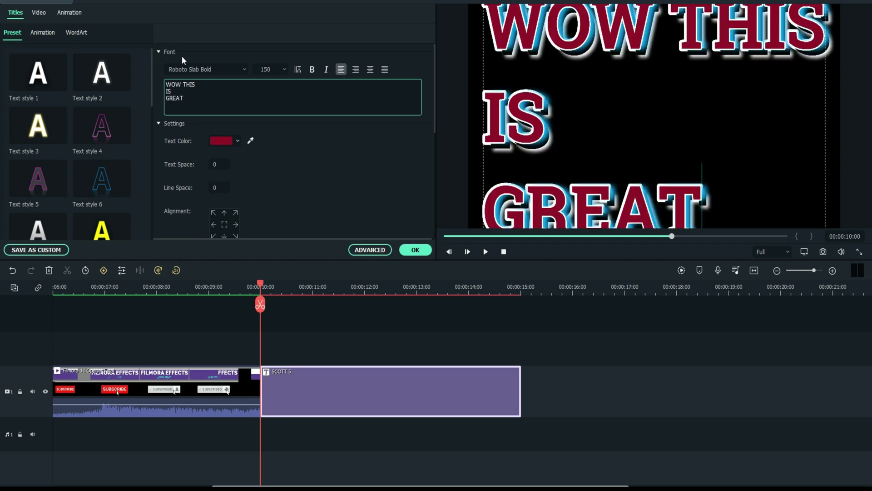
# Centre-align the three lines, set font size to 104, and confirm the edits
pyautogui.click(371, 69)
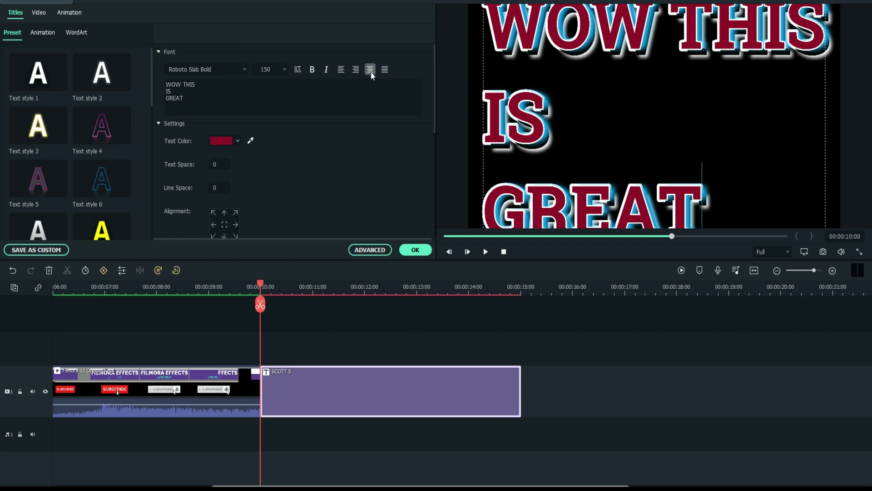
pyautogui.doubleClick(261, 69)
pyautogui.write('104')
pyautogui.press('Return')
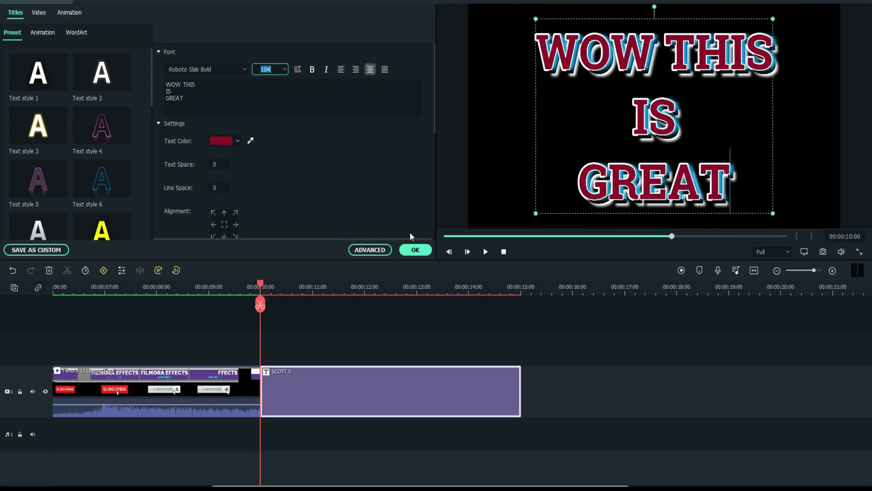
pyautogui.click(415, 249)
# Deselect, then open the custom-preset WOW THIS IS GREAT clip in the title editor
pyautogui.click(481, 196)
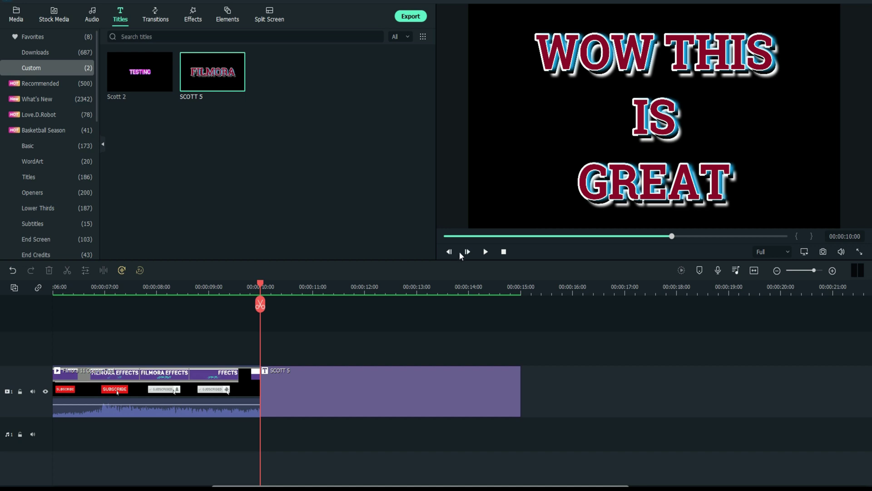
pyautogui.doubleClick(353, 396)
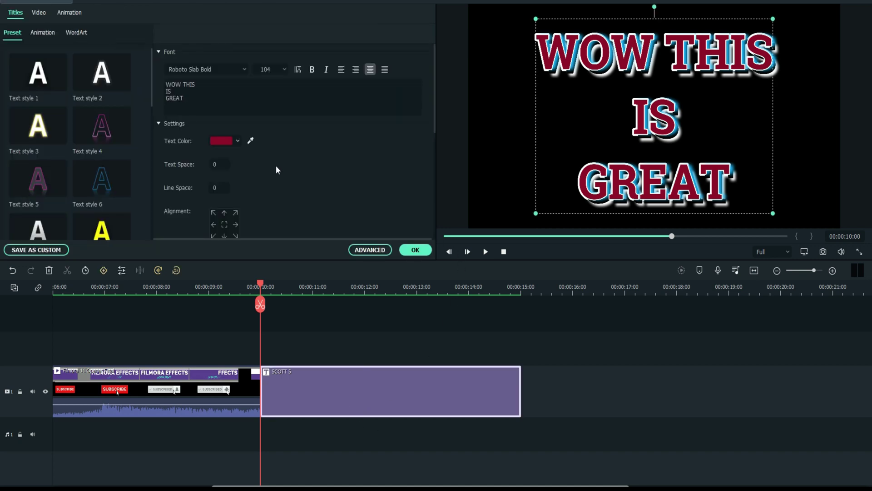
# Open Advanced Text Edit and look over the Fill Type options, keeping Color Fill
pyautogui.click(367, 250)
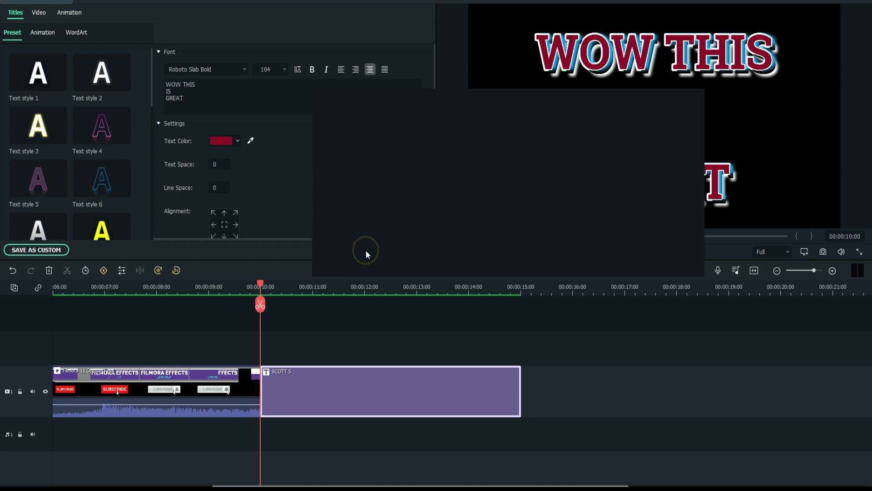
pyautogui.scroll(-2, 256, 211)
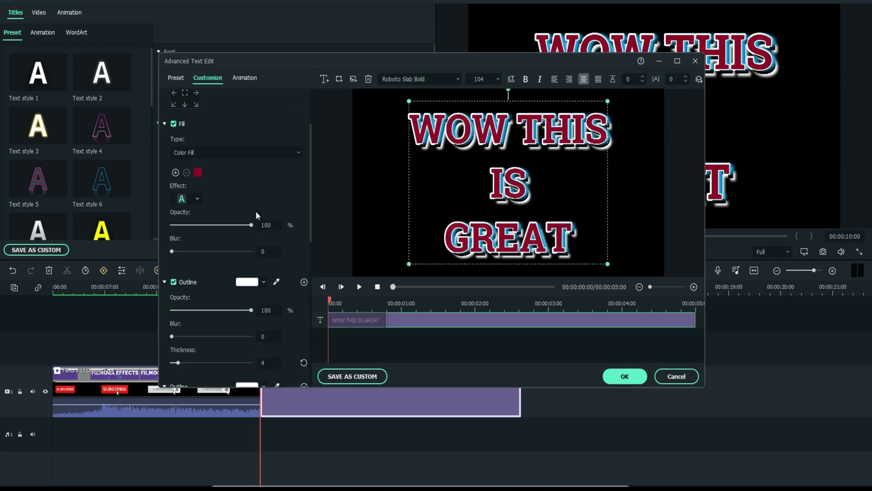
pyautogui.click(194, 152)
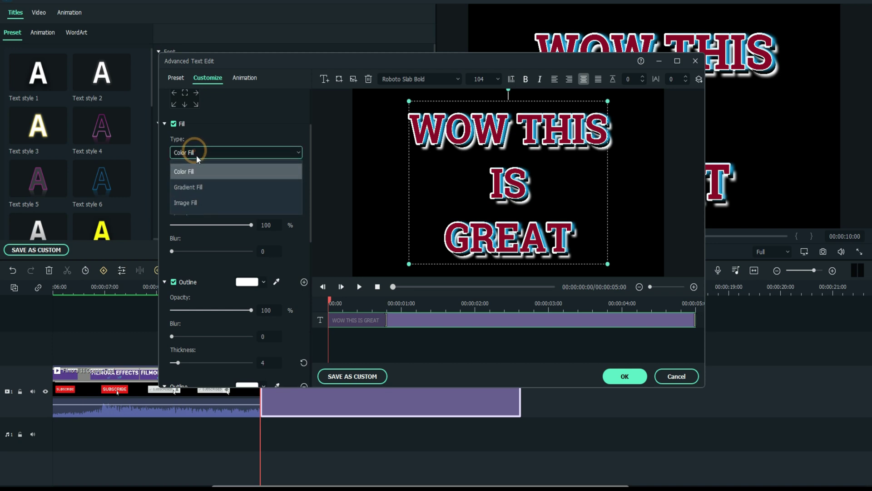
pyautogui.click(201, 152)
pyautogui.click(201, 152)
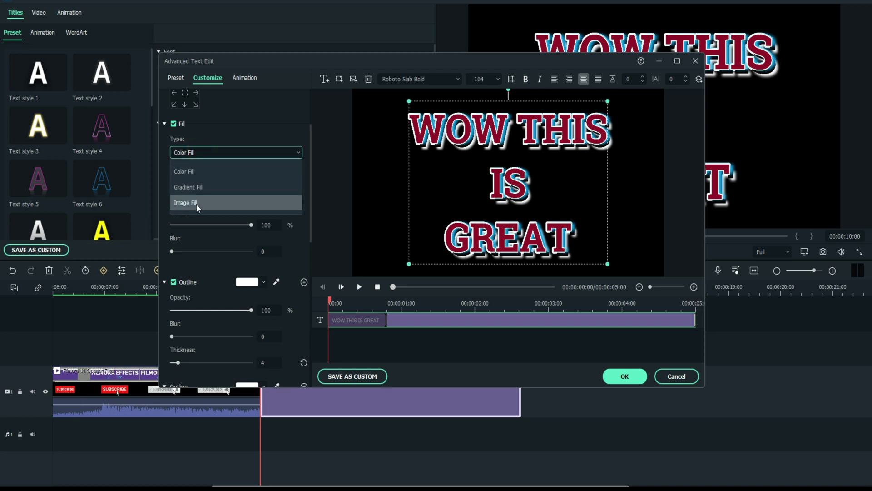
pyautogui.click(210, 151)
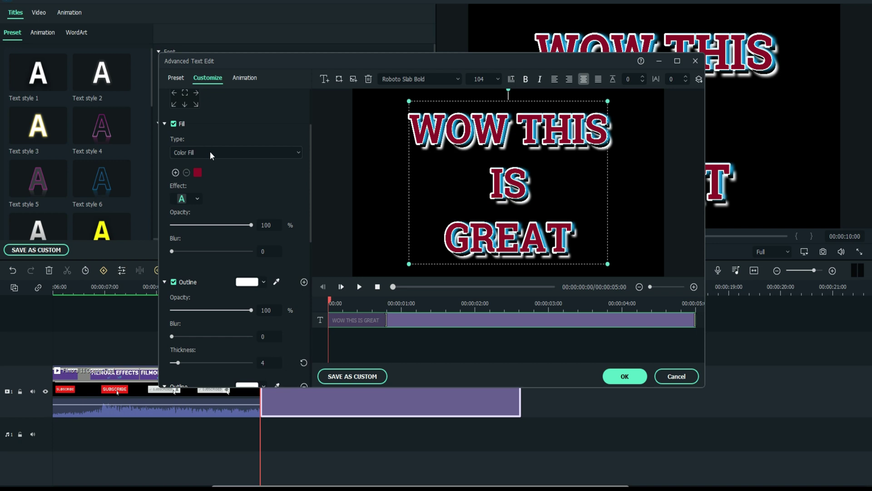
# Try an Image Fill with a chosen picture, then switch back to solid Color Fill
pyautogui.click(210, 152)
pyautogui.click(200, 200)
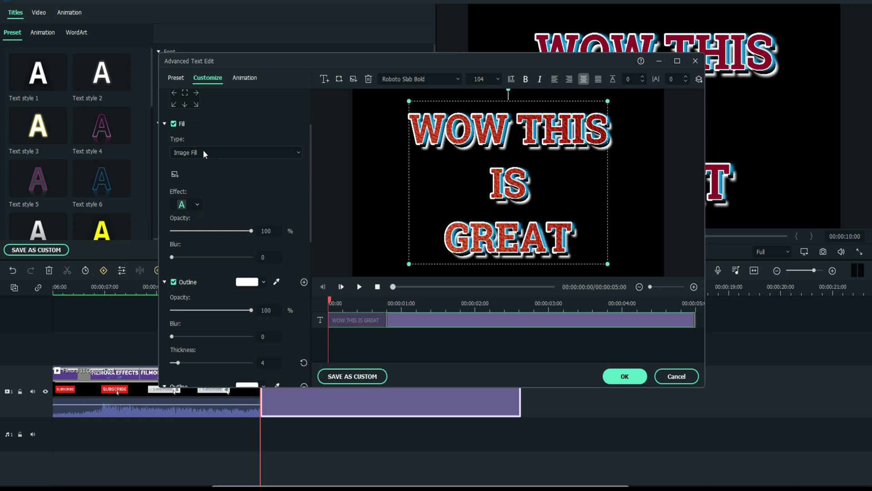
pyautogui.click(176, 174)
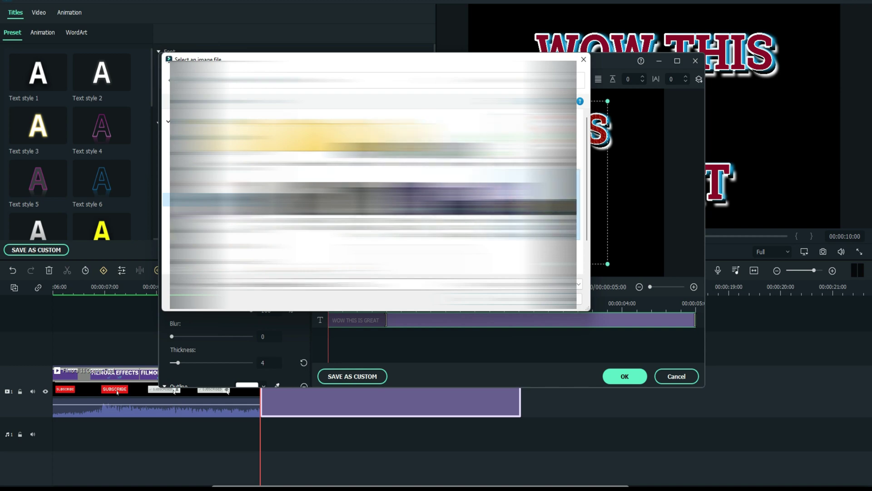
pyautogui.doubleClick(292, 222)
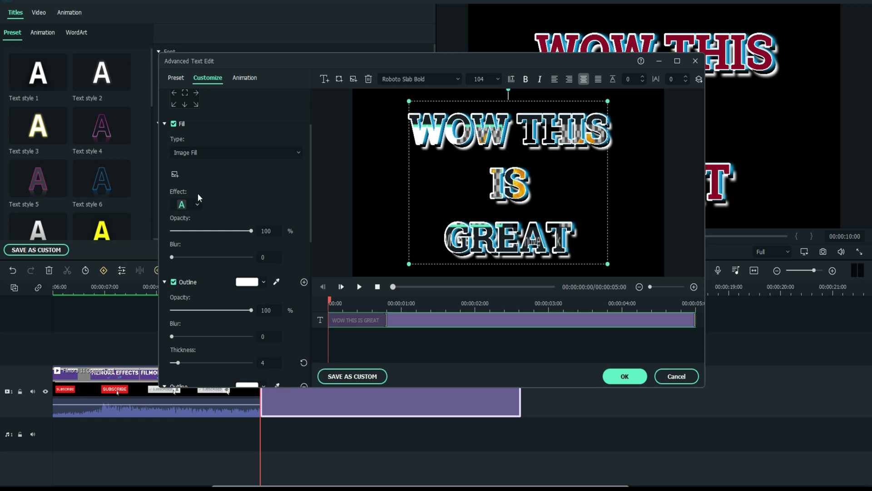
pyautogui.click(191, 152)
pyautogui.click(192, 169)
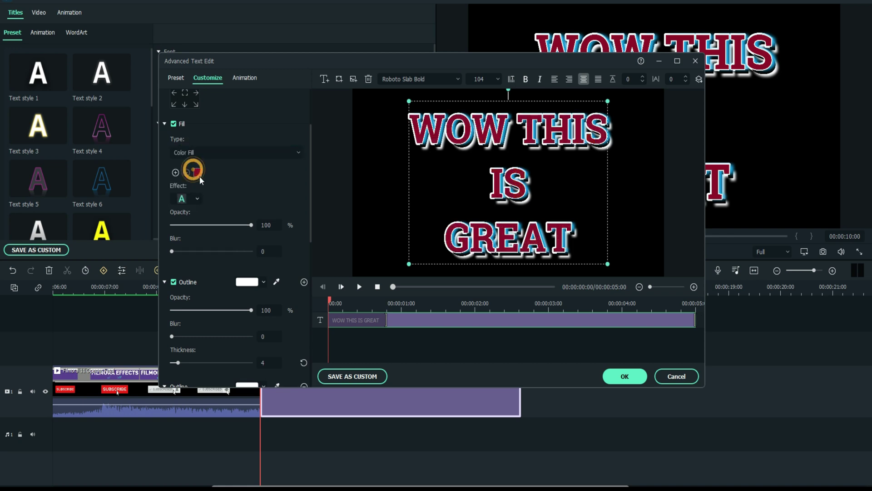
# Collapse the Fill, both Outline and both Shadow sections, then cancel the advanced edits
pyautogui.click(165, 124)
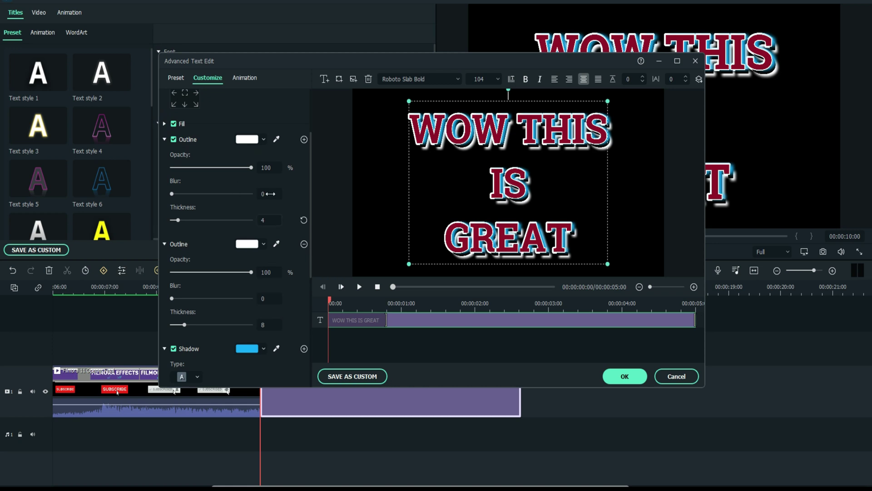
pyautogui.click(163, 140)
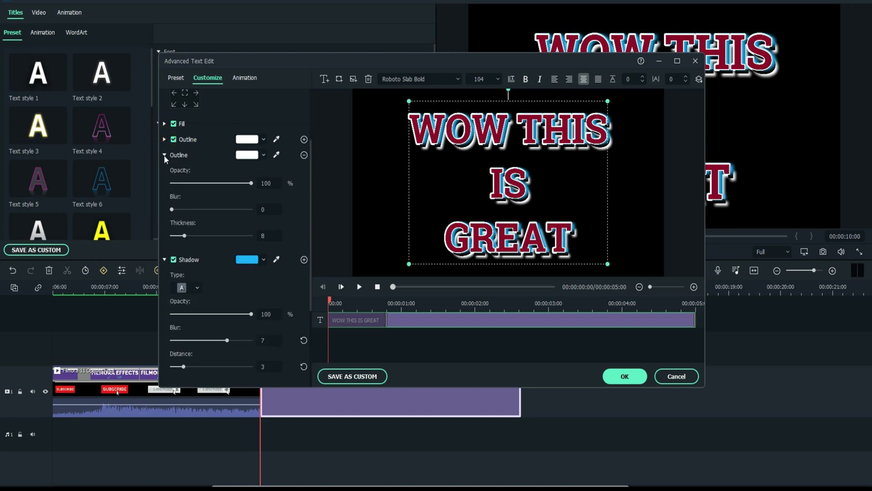
pyautogui.click(164, 155)
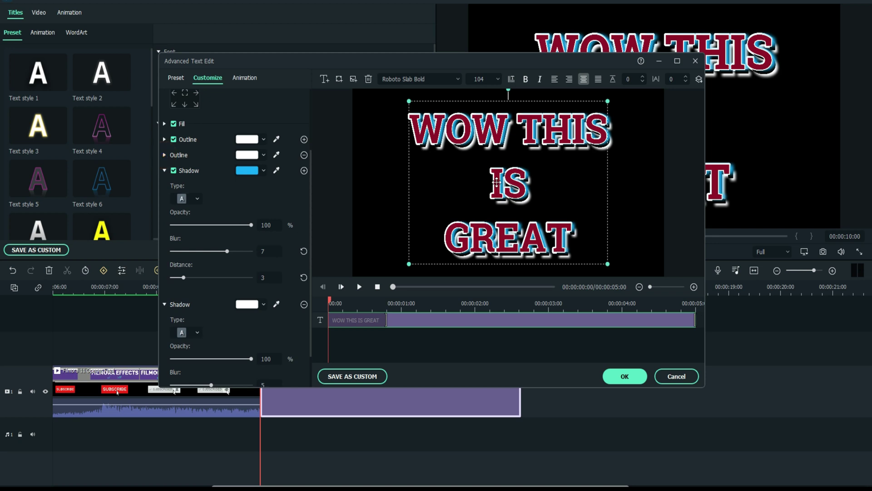
pyautogui.click(163, 170)
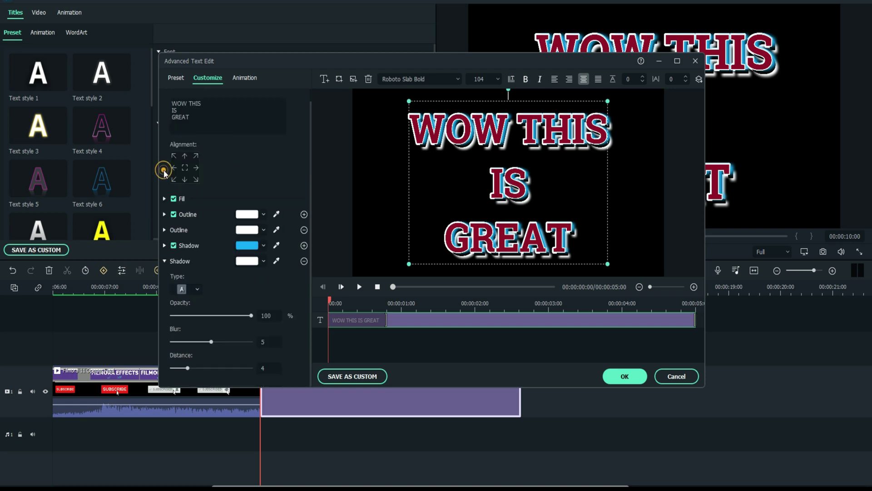
pyautogui.click(163, 261)
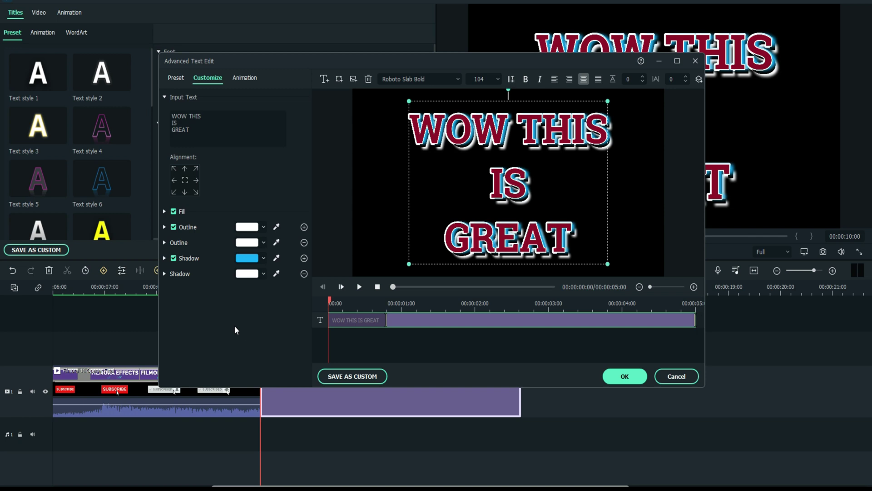
pyautogui.click(676, 377)
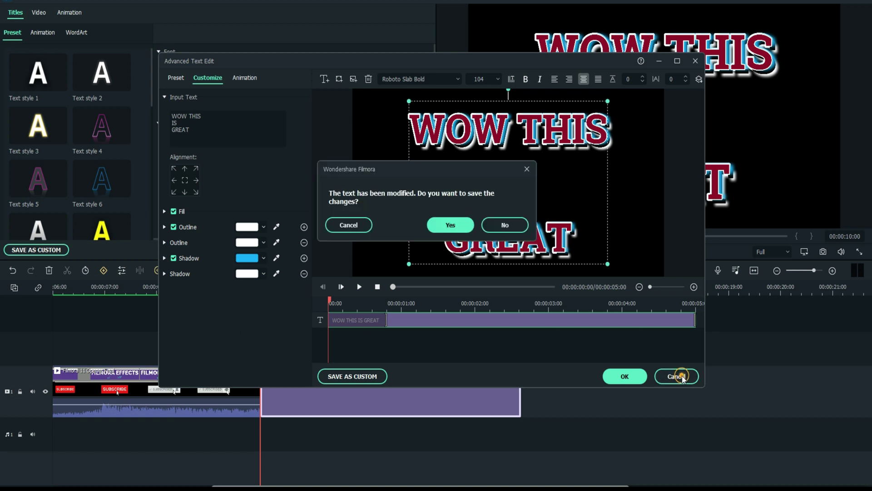
pyautogui.click(505, 225)
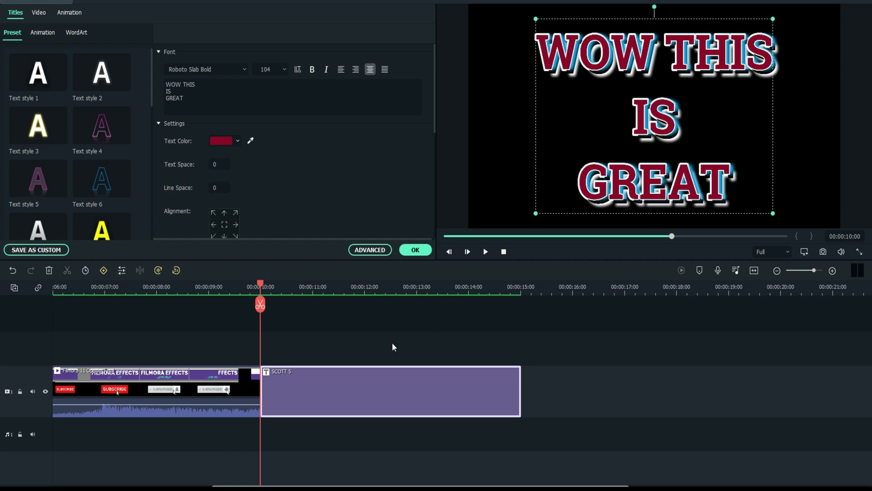
# Apply the white-to-gold glowing WordArt style and change the first outline colour to purple
pyautogui.click(74, 32)
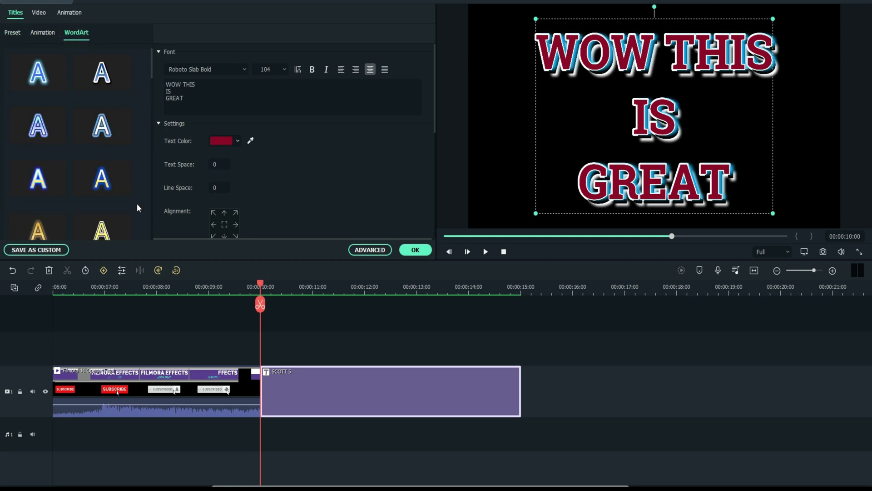
pyautogui.doubleClick(102, 181)
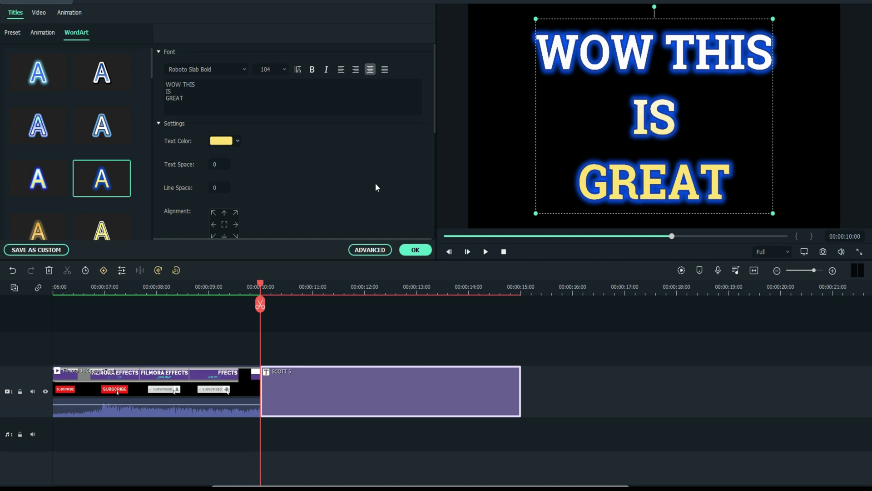
pyautogui.click(377, 251)
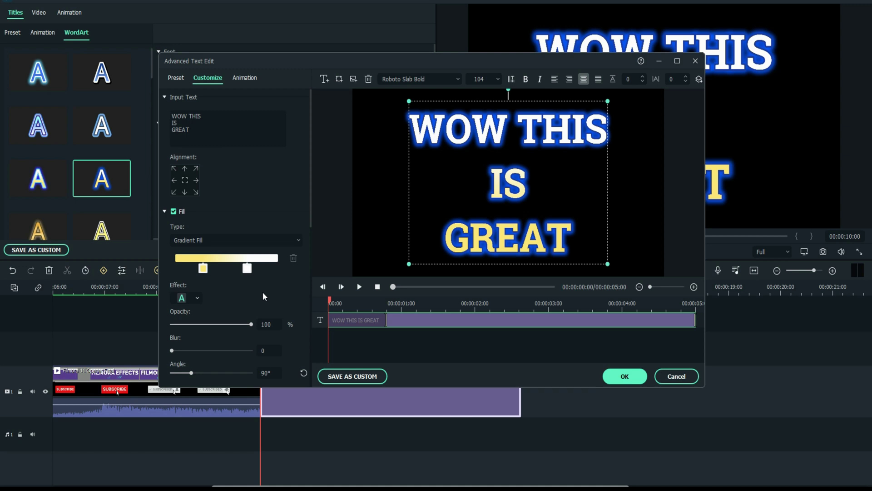
pyautogui.scroll(-3, 263, 295)
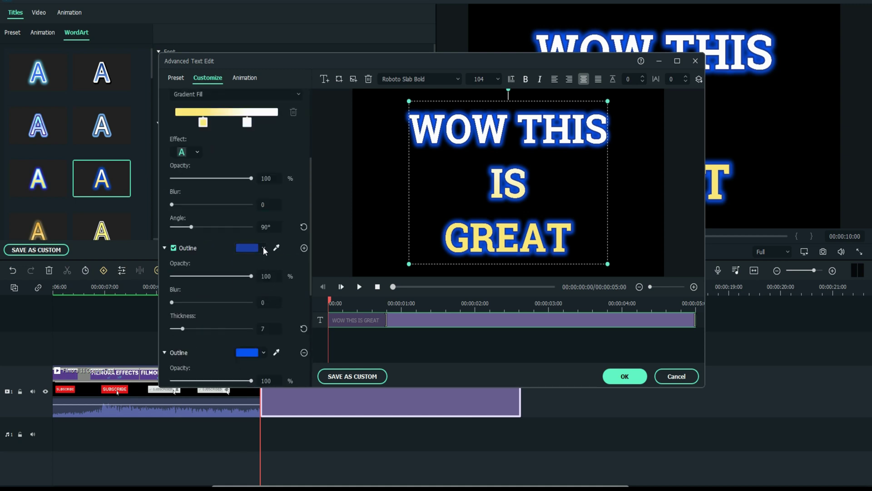
pyautogui.click(263, 248)
pyautogui.click(256, 286)
pyautogui.click(624, 377)
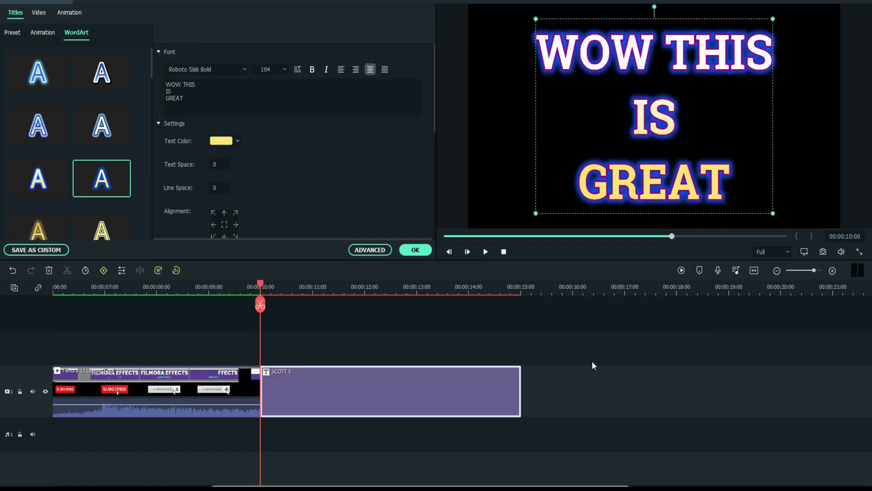